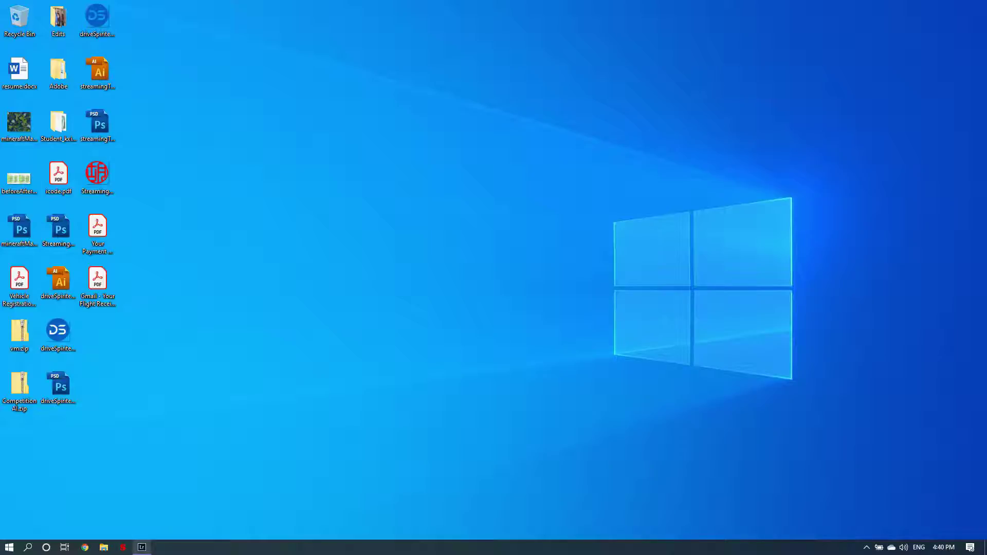
Step: Open the Seafile main window from the Seafile tray icon's menu
click(103, 547)
click(103, 547)
click(867, 547)
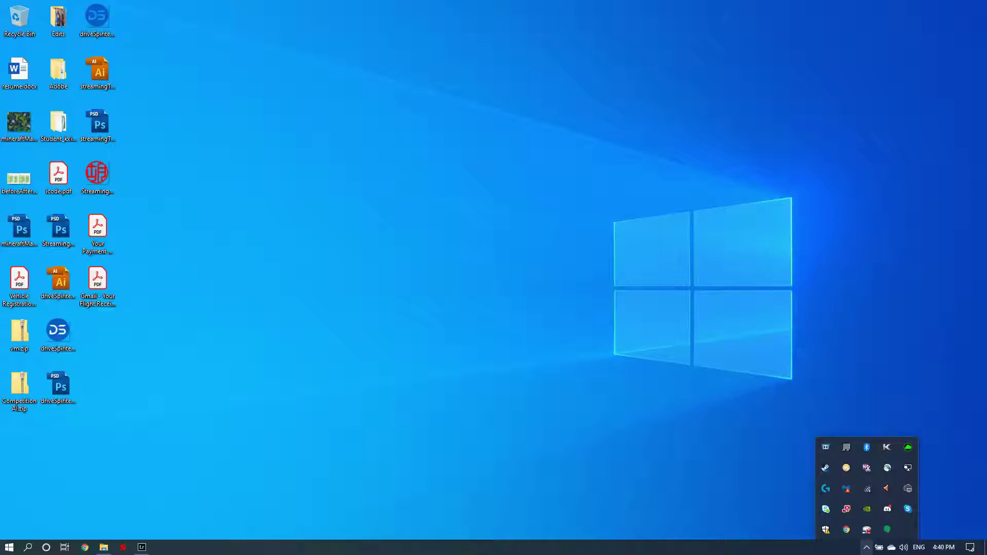
right_click(846, 468)
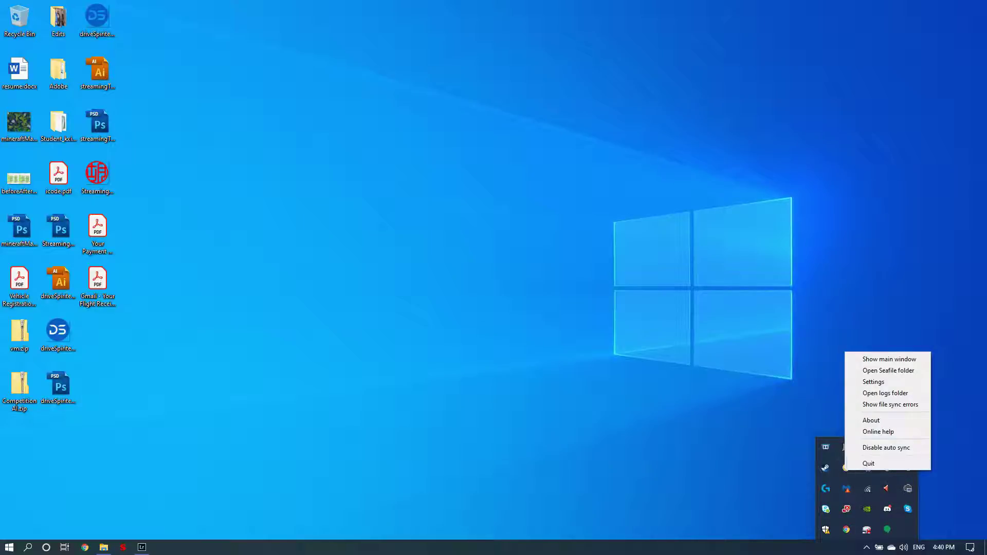
click(889, 359)
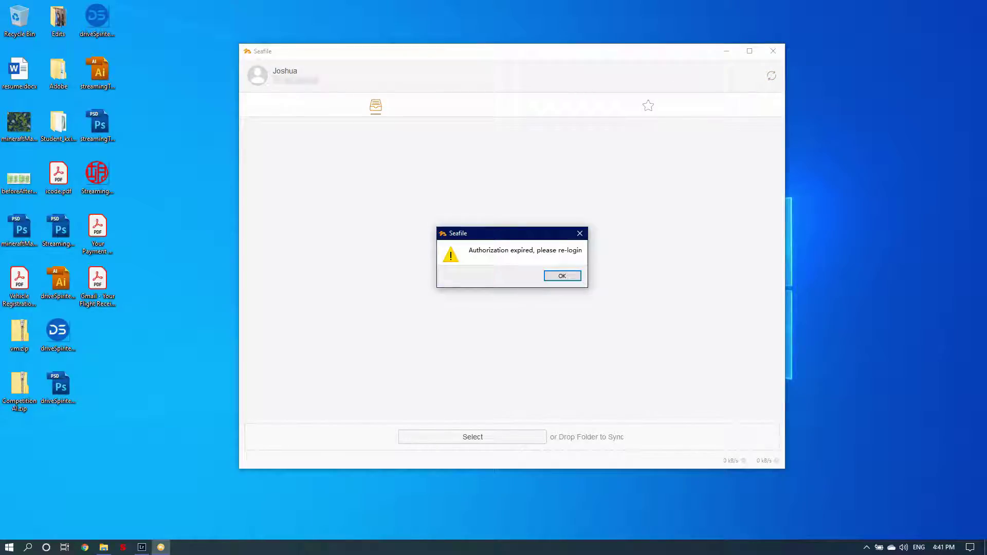
Step: Dismiss the expired-authorization warning and sync the Lightroom library to the default Seafile folder
key(Return)
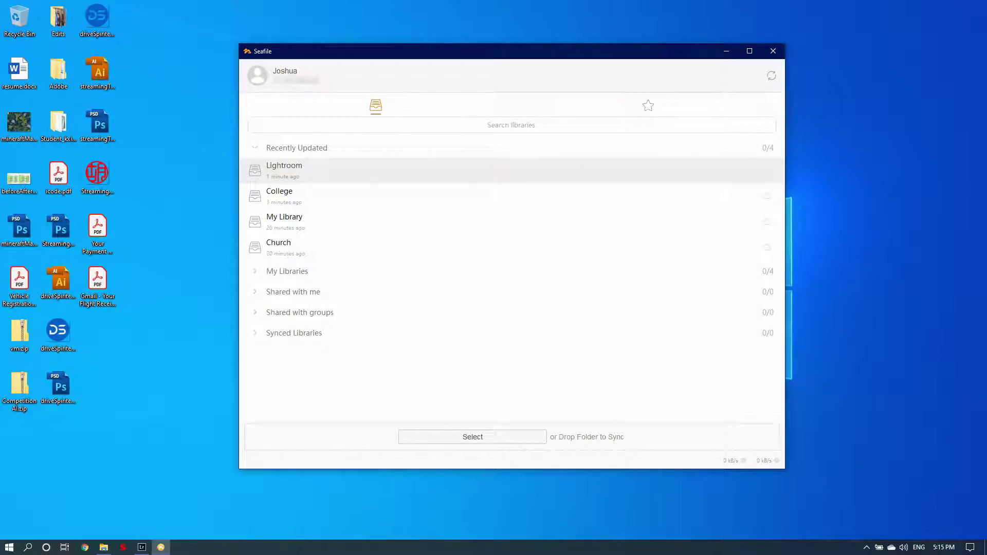
right_click(359, 176)
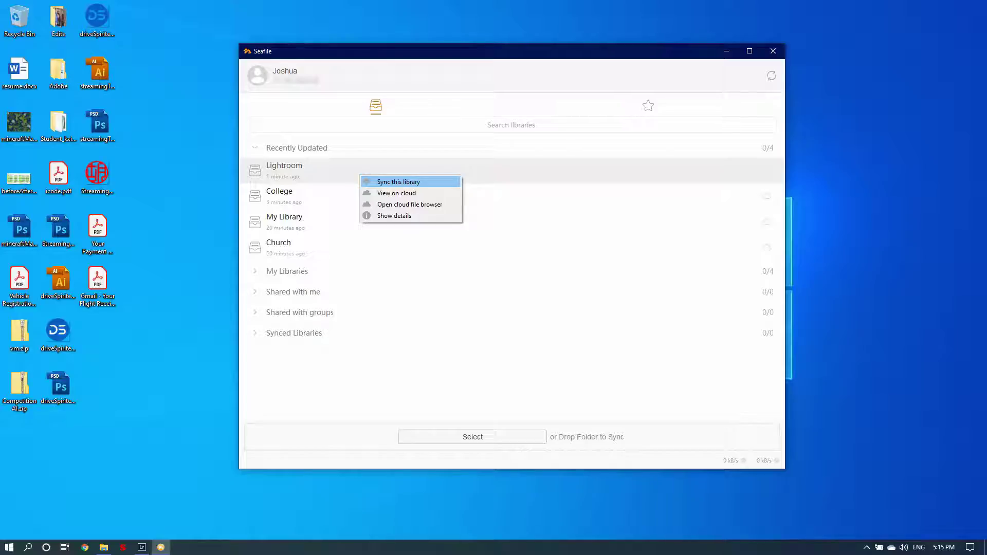
click(399, 182)
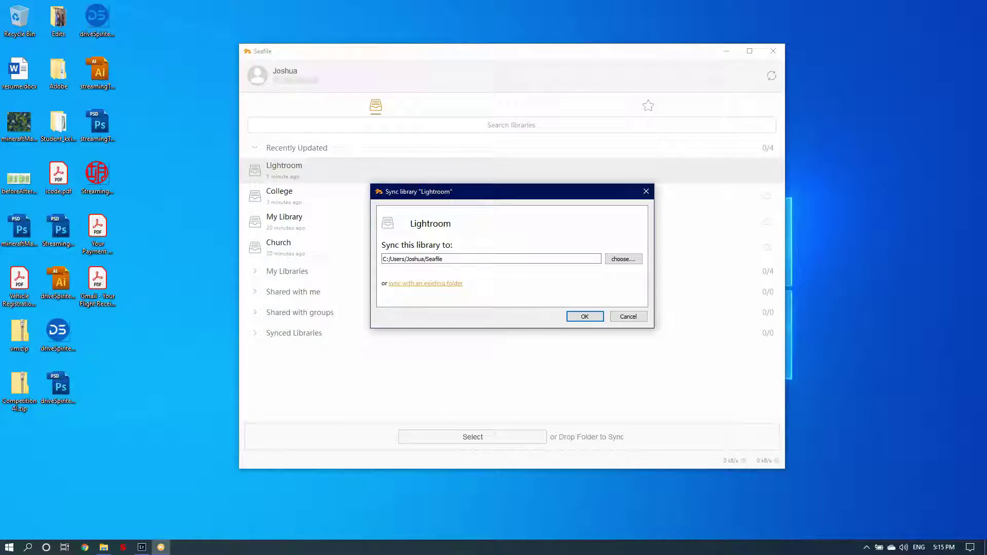
click(624, 259)
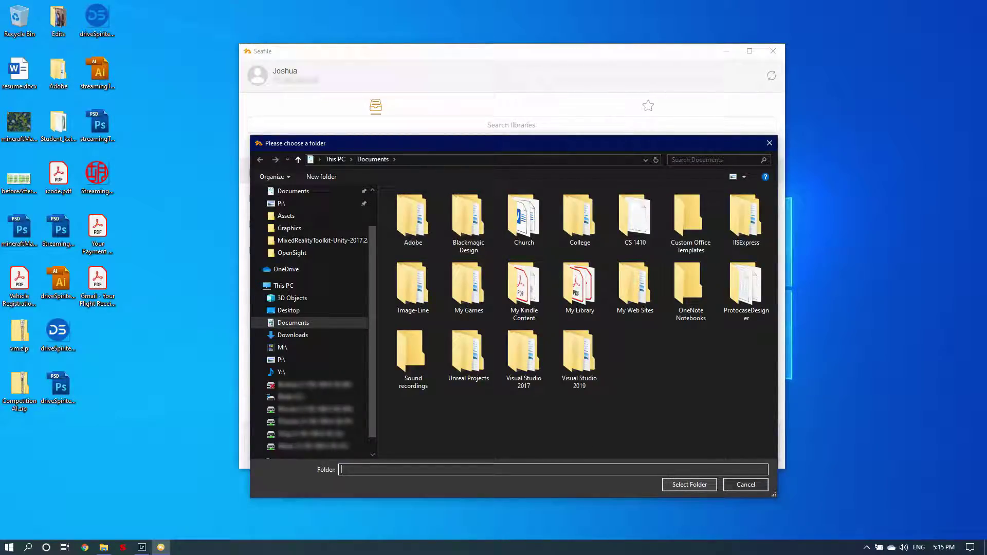
key(Escape)
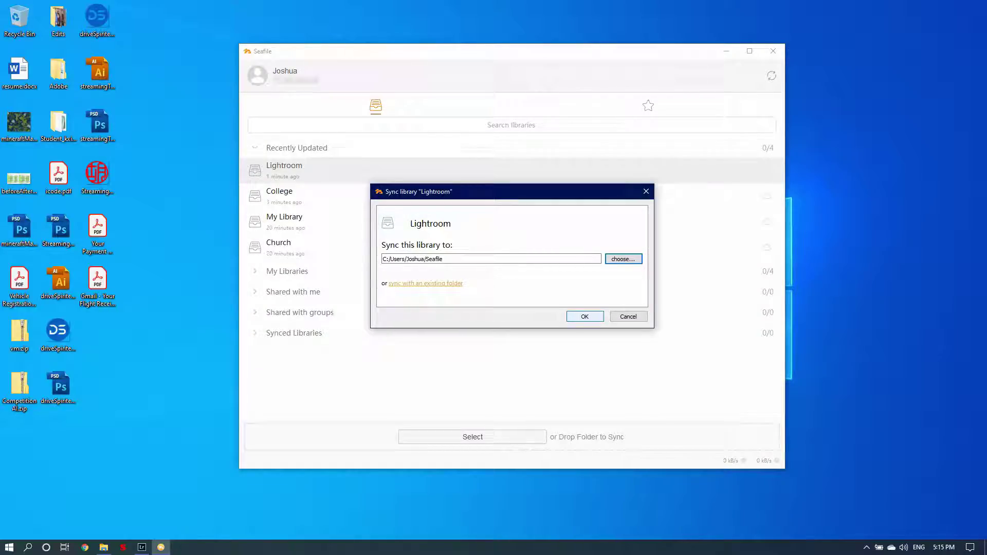
key(Return)
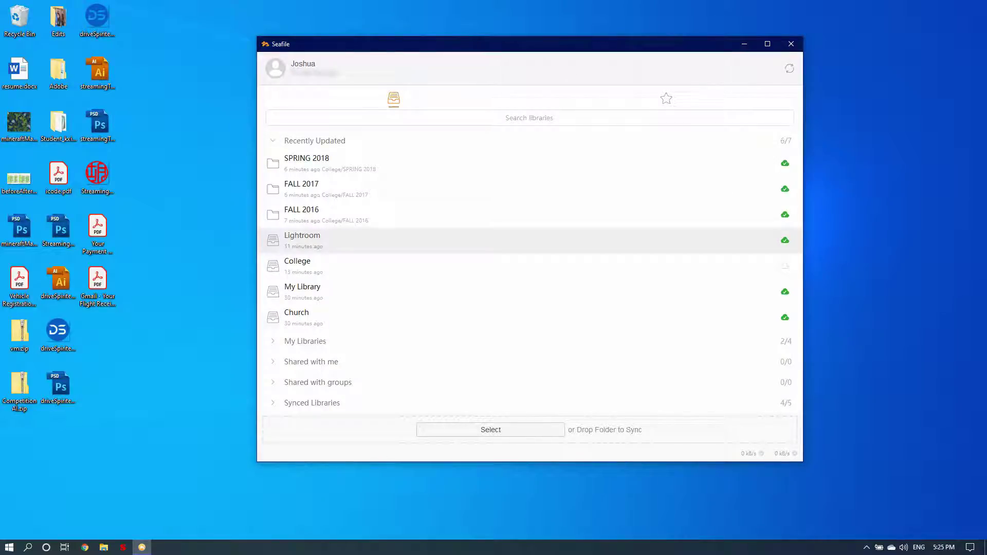
Step: Close the Seafile window and launch Adobe Photoshop Lightroom 4.4 from Start search
click(791, 43)
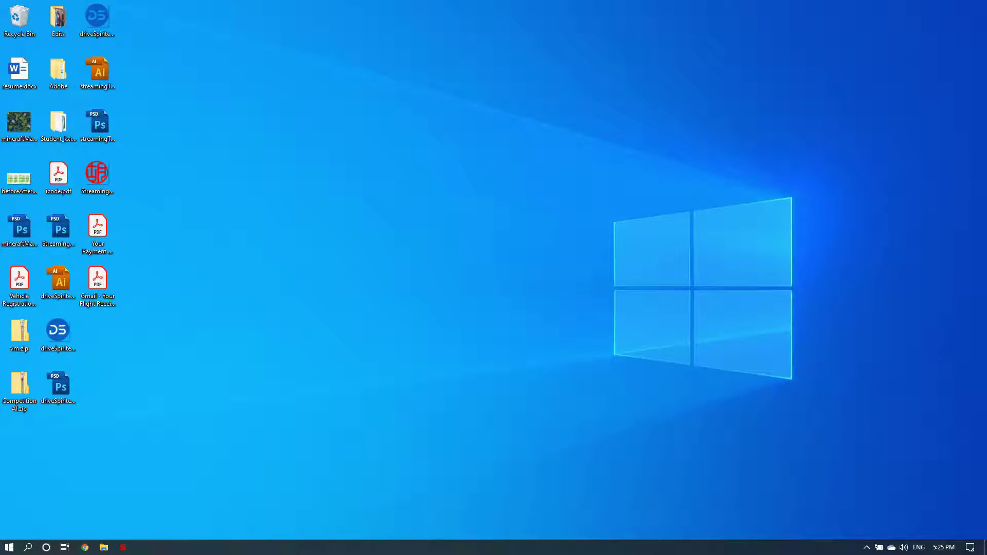
key(super)
text(lightroom)
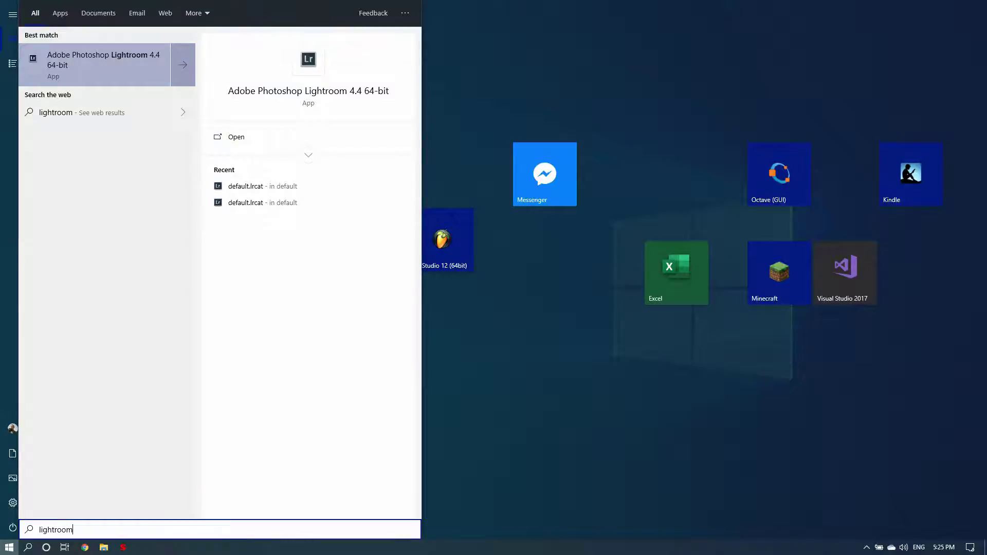
key(Return)
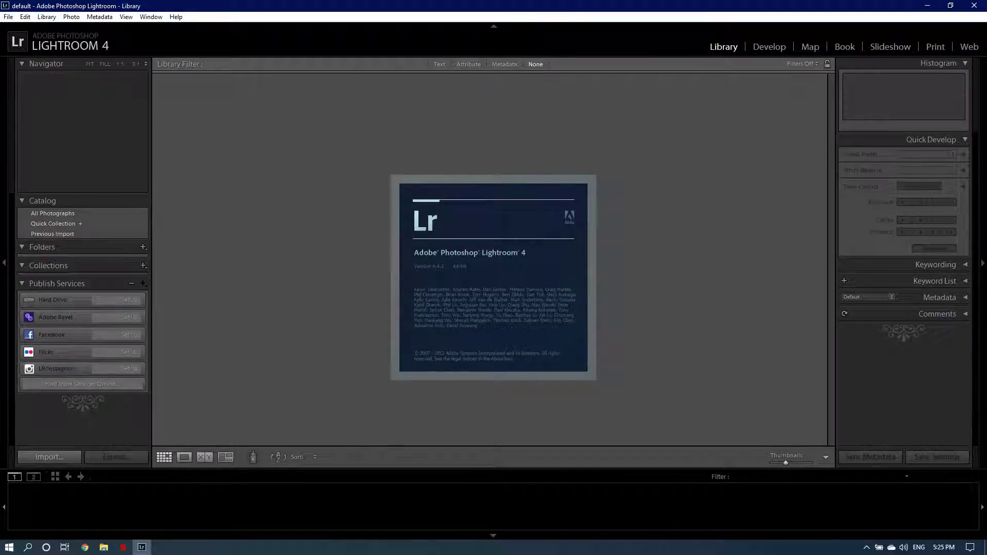
Step: Open the default.lrcat catalog from Documents > Lightroom via File > Open Catalog
click(9, 17)
click(9, 17)
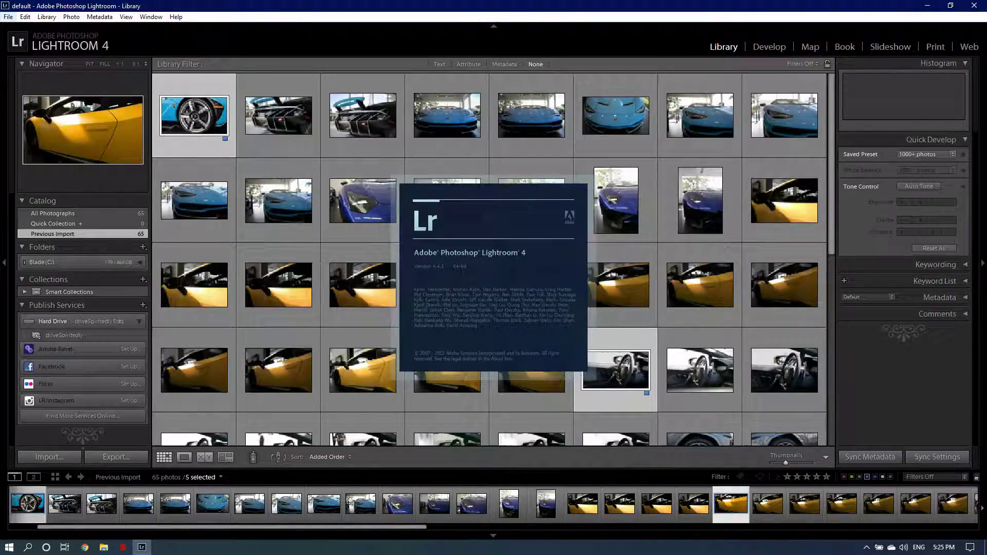
click(8, 17)
click(39, 39)
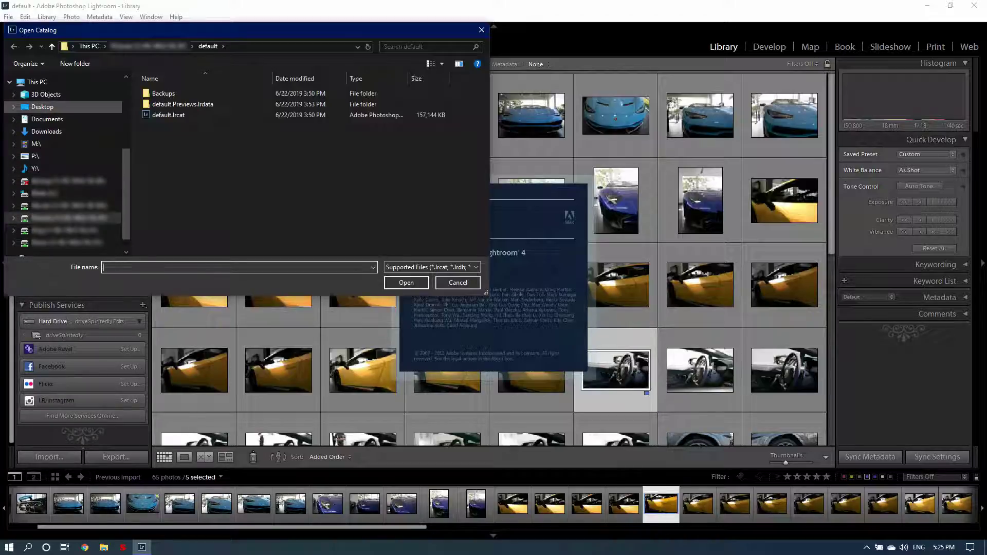
click(47, 118)
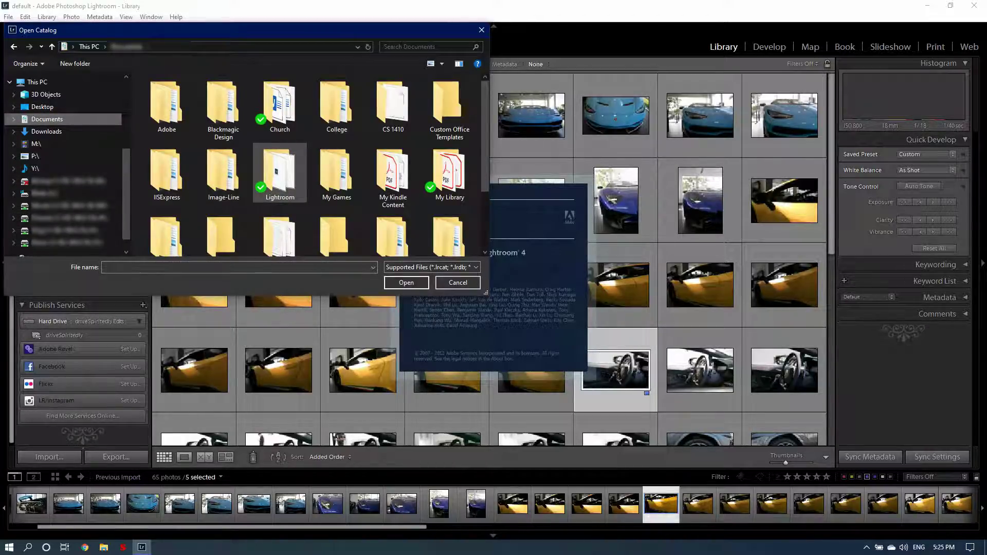
double_click(280, 170)
double_click(169, 147)
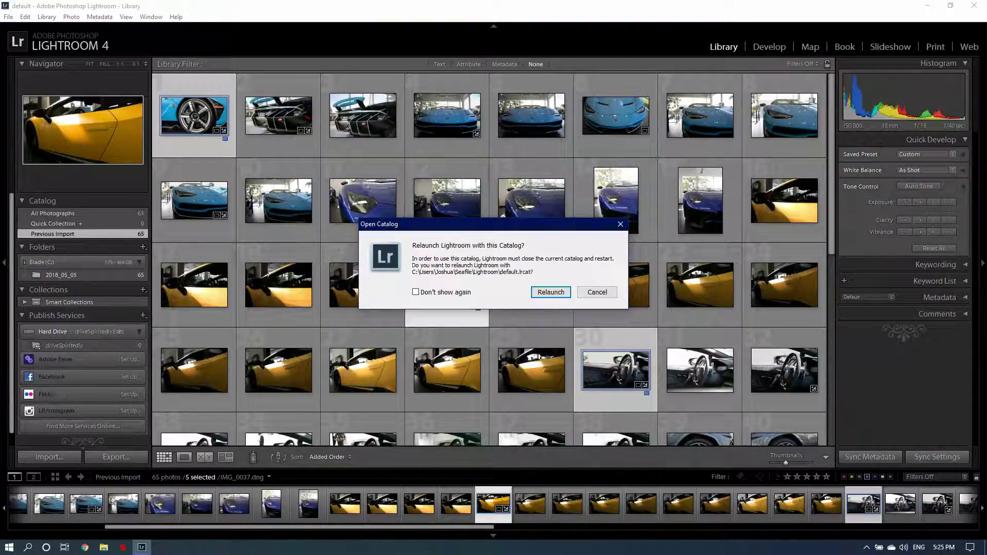
Step: Relaunch with default.lrcat and choose Update Catalog for the LR/Instagram plug-in
key(Return)
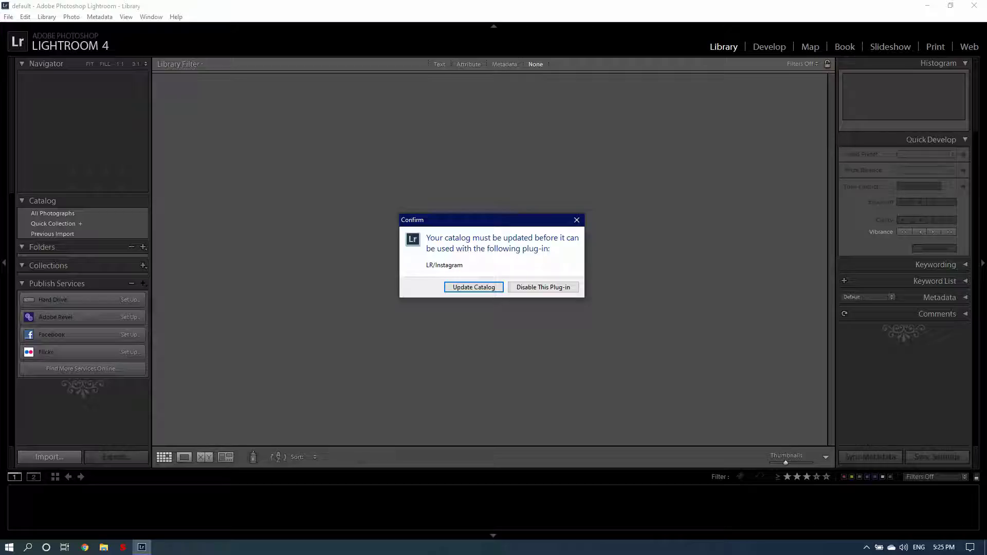
key(Return)
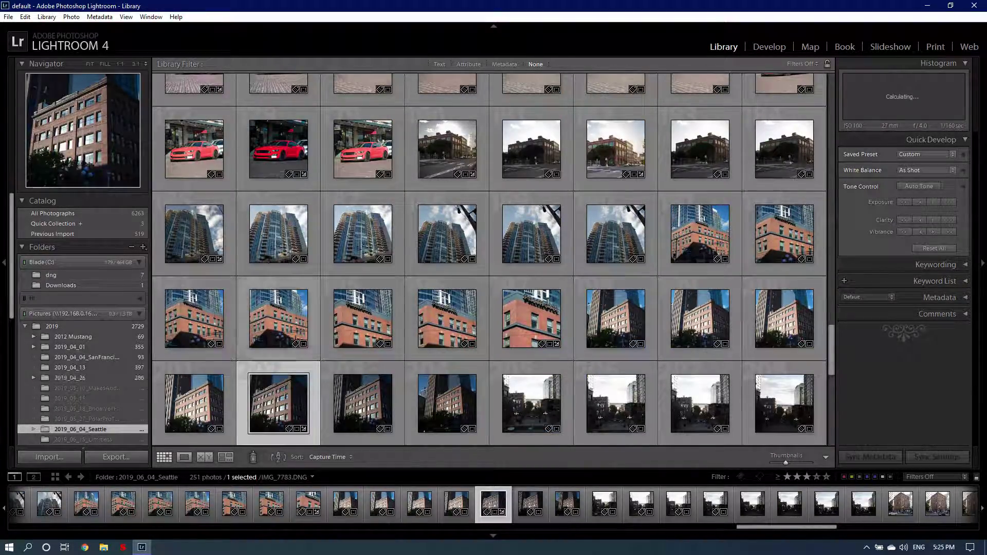
Step: Collapse the H: volume and show the 2019_06_15_Limitless folder's photos
scroll(82, 360, down, 3)
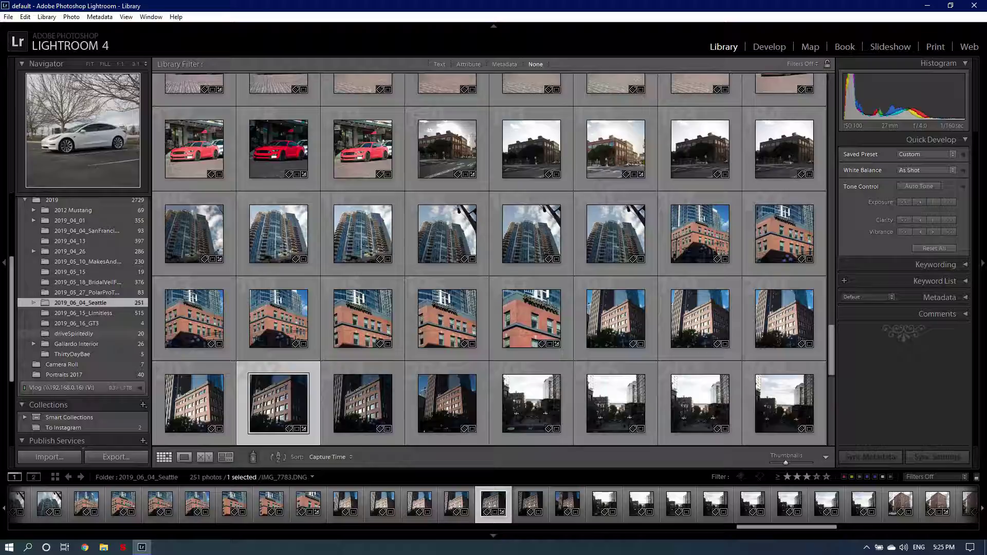
scroll(100, 332, up, 3)
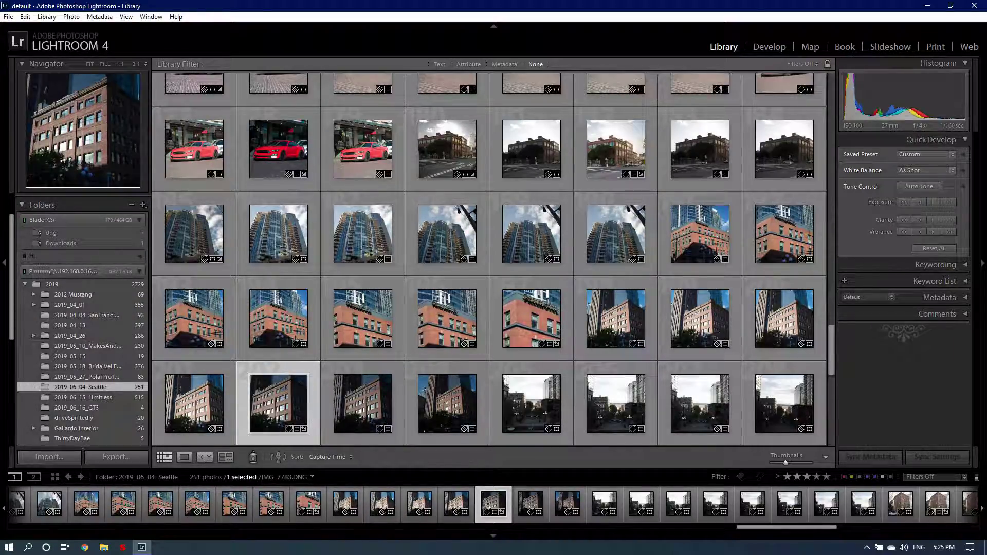
click(82, 257)
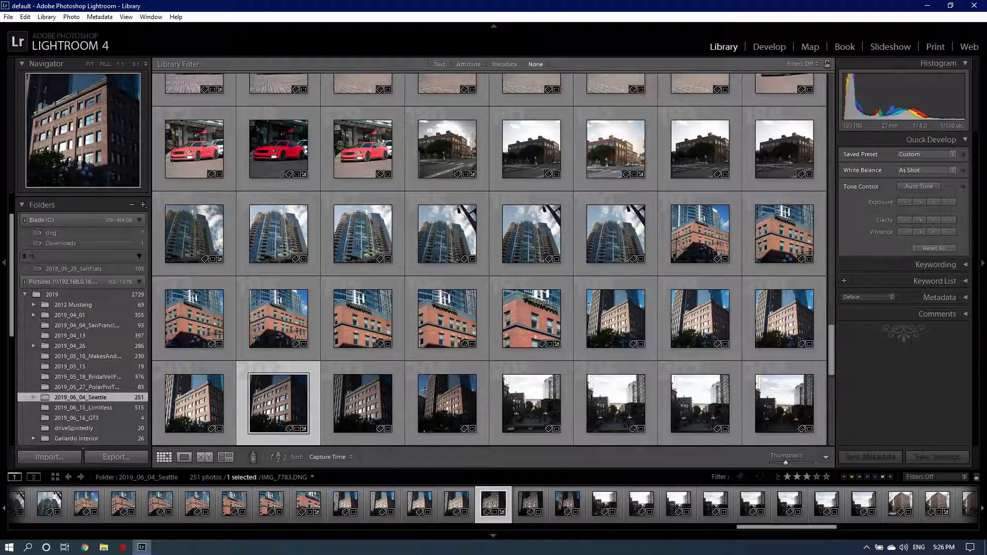
click(83, 256)
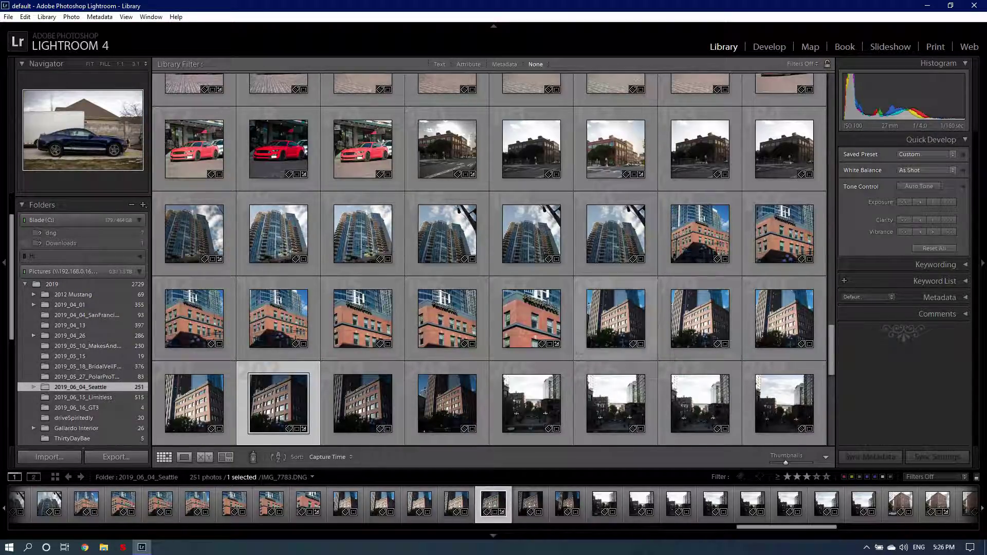
scroll(447, 319, down, 5)
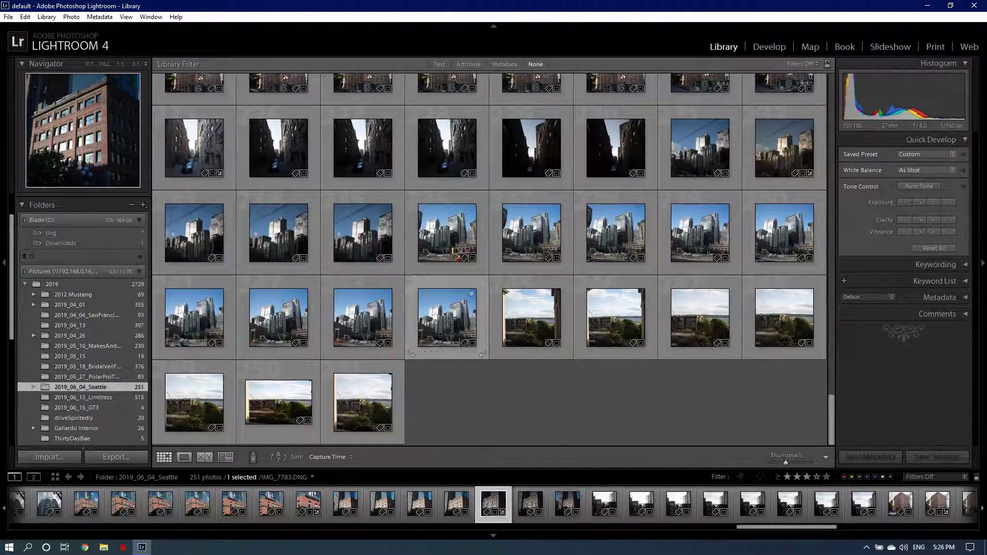
scroll(447, 319, up, 15)
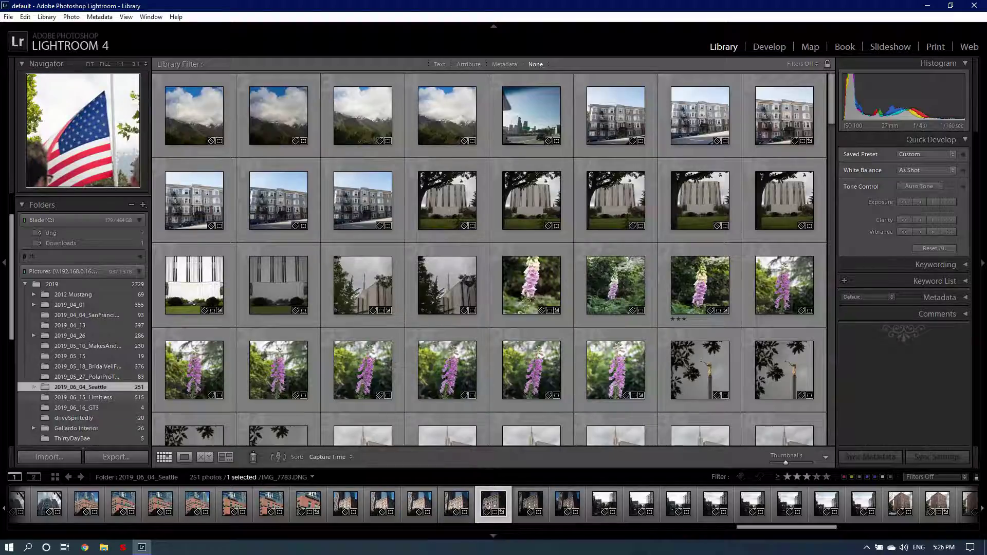
click(82, 397)
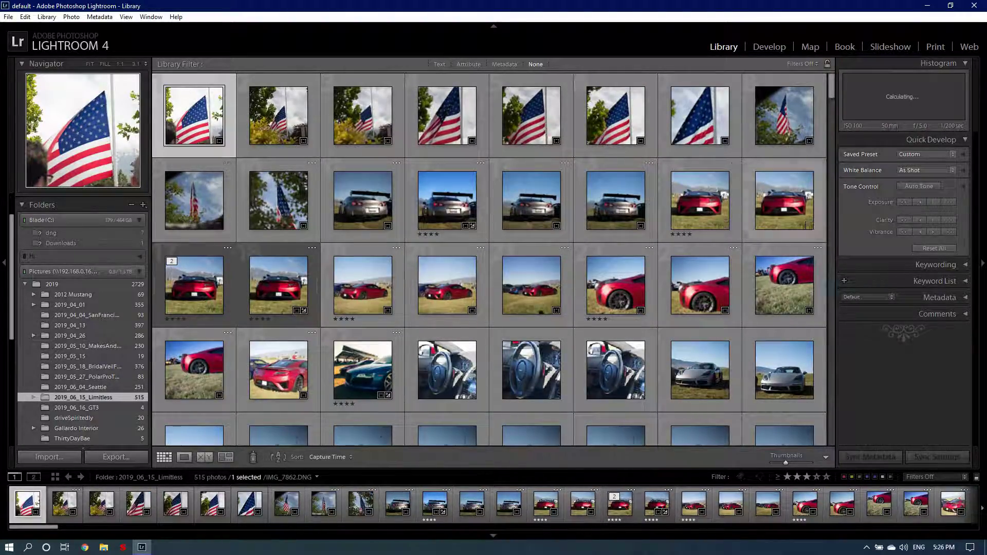
Step: Filter the folder by star rating (95 of 515) and select the stacked red car rear shot
scroll(496, 346, down, 15)
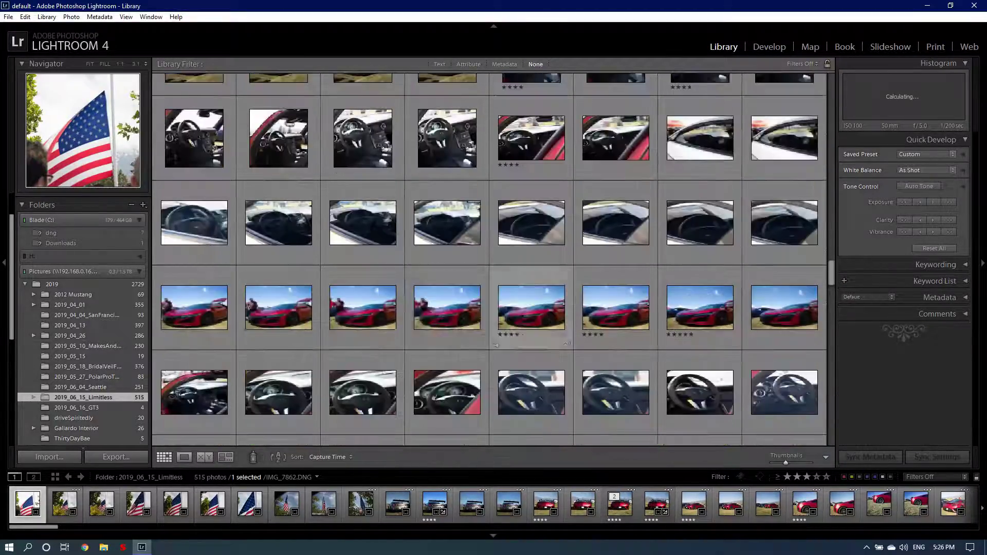
scroll(496, 346, up, 15)
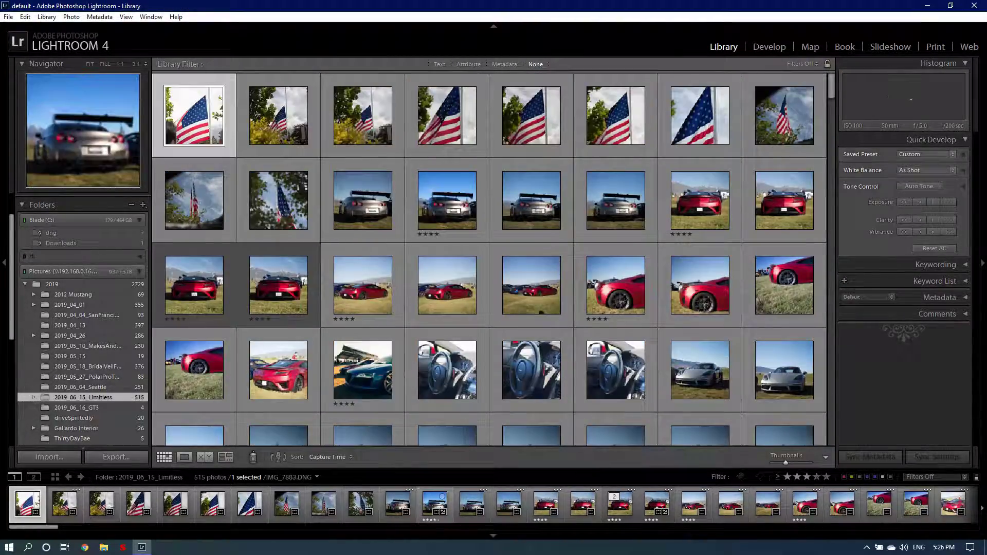
click(434, 504)
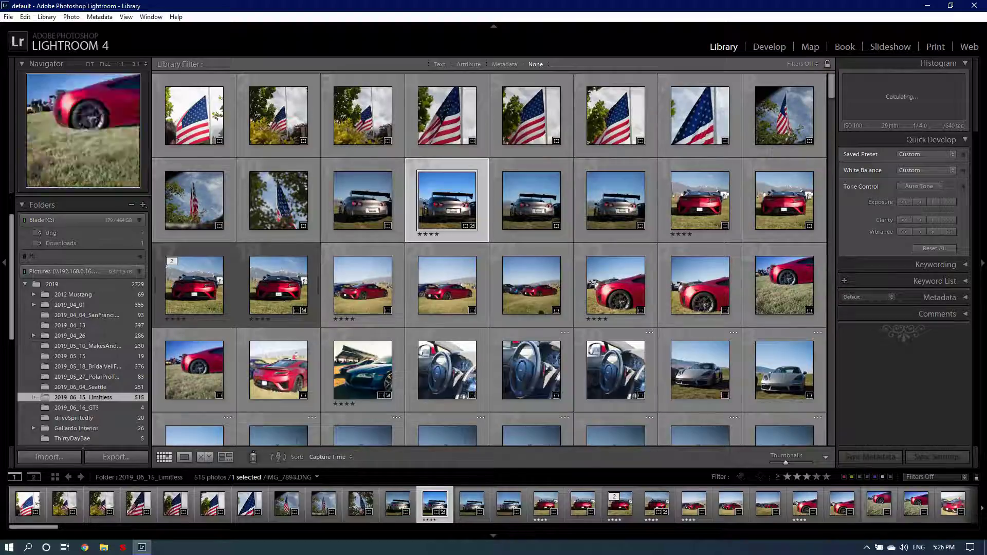
key(ctrl+l)
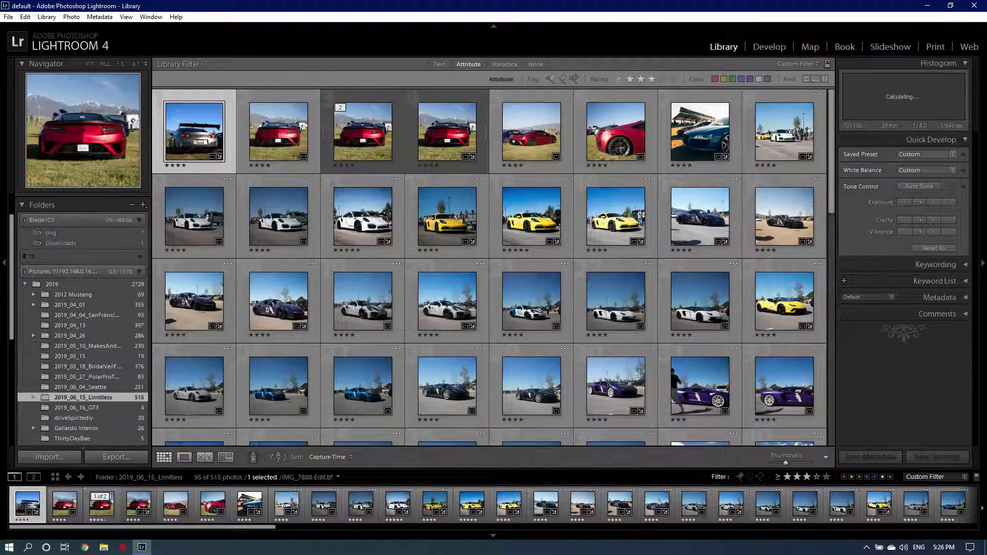
click(362, 131)
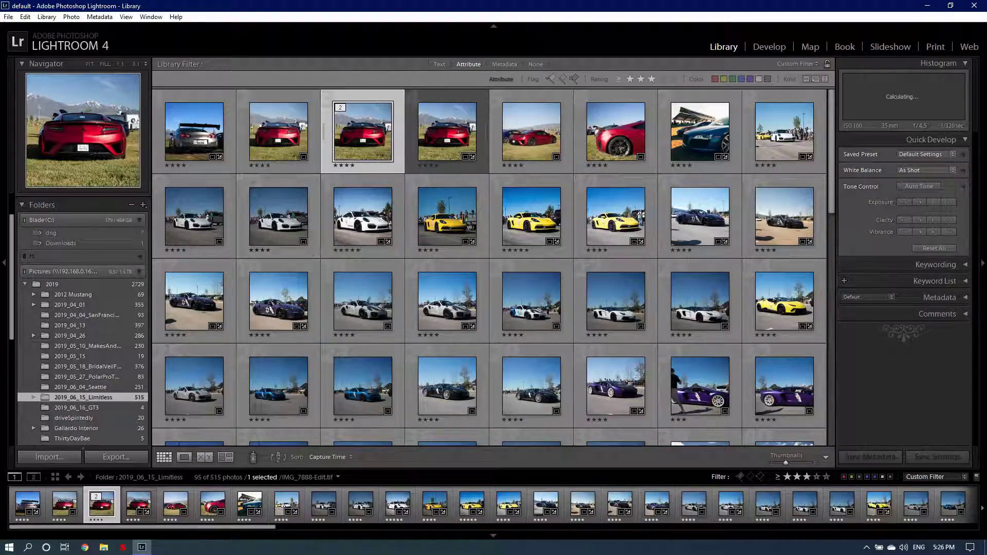
Step: Open IMG_7888-Edit.tif in Develop and zoom from 1:1 back to Fit
key(d)
key(z)
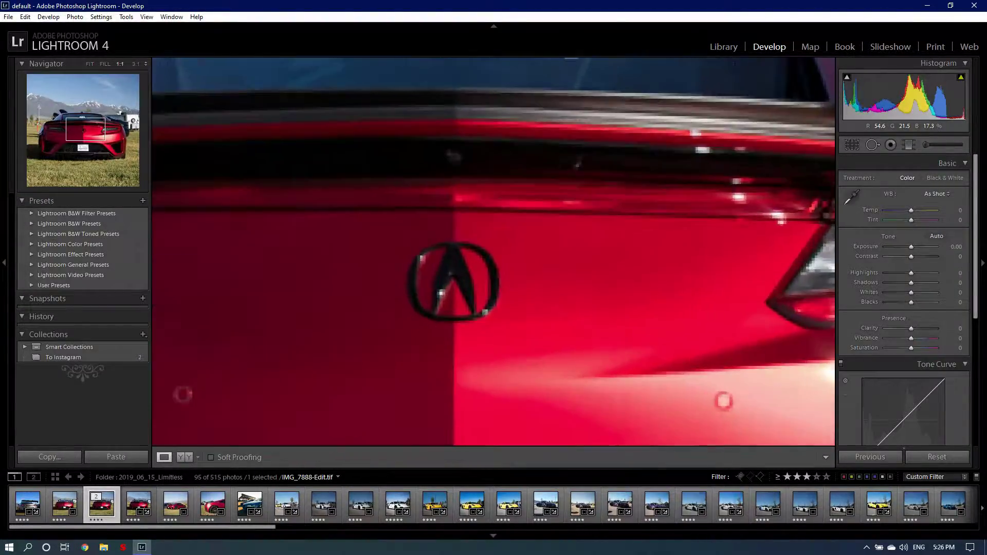
key(z)
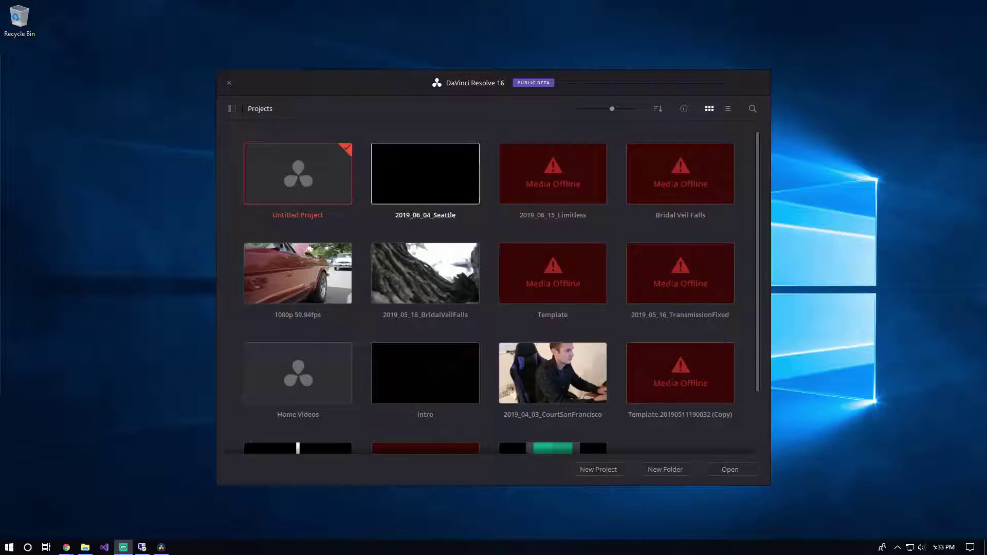
scroll(680, 272, down, 2)
scroll(681, 273, up, 2)
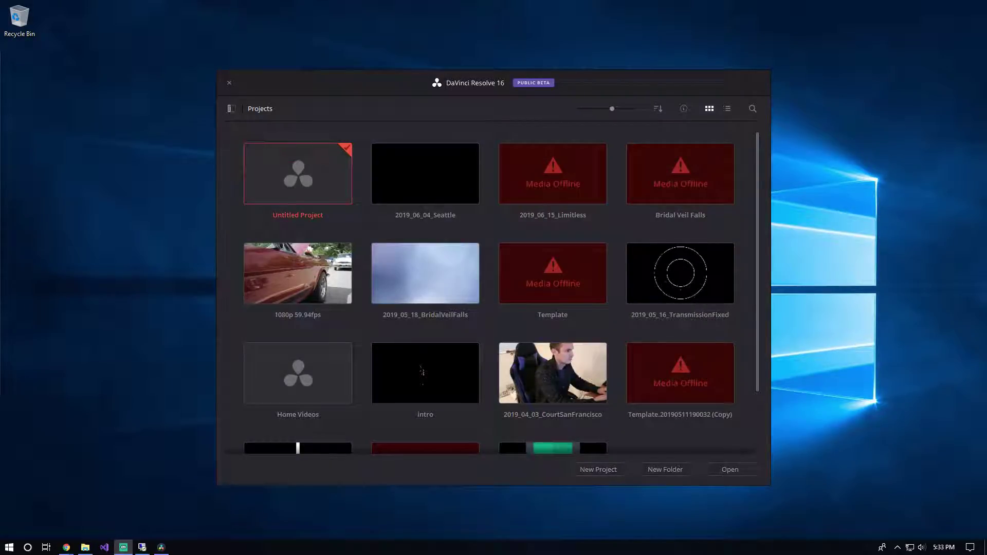
click(232, 108)
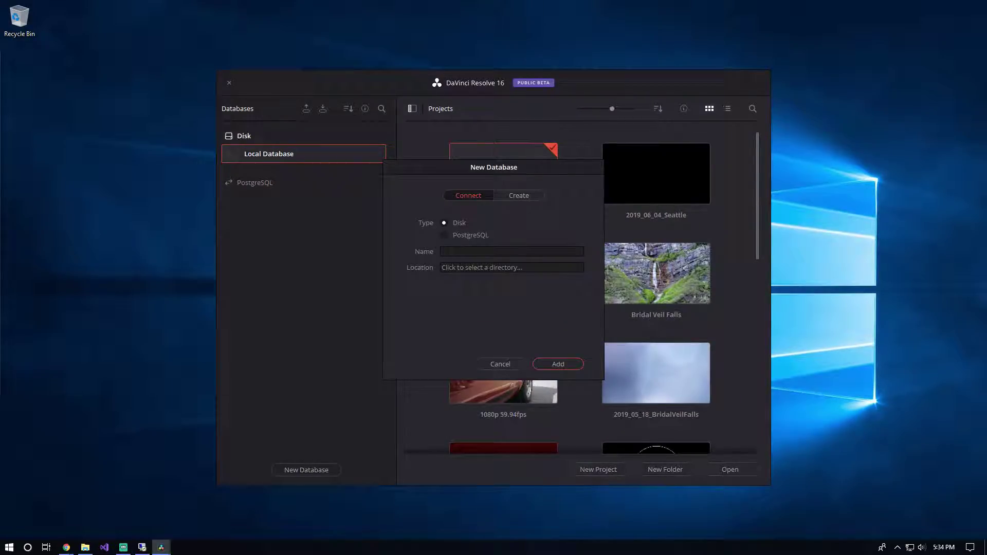
click(444, 235)
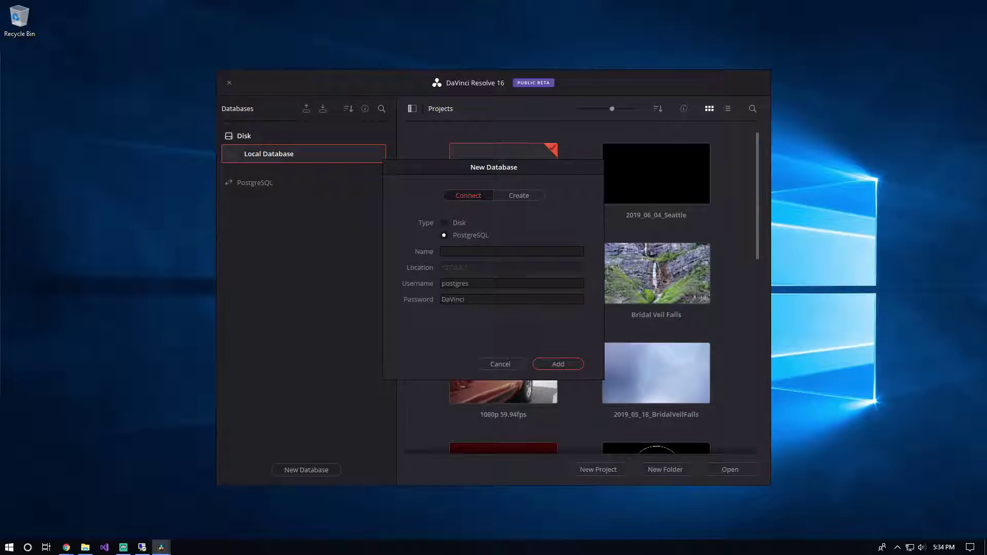
click(519, 196)
click(511, 288)
text(n)
key(BackSpace)
text(unraid)
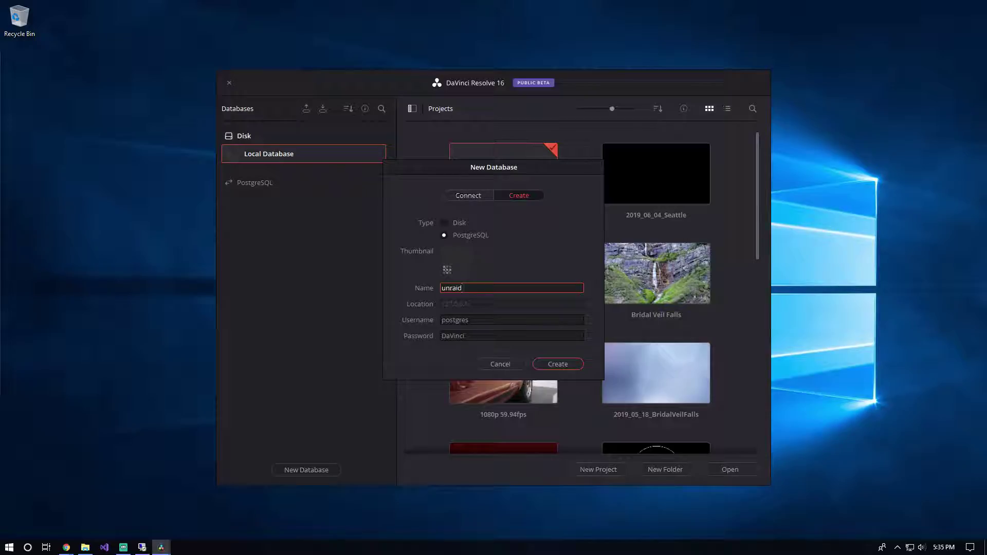
click(467, 195)
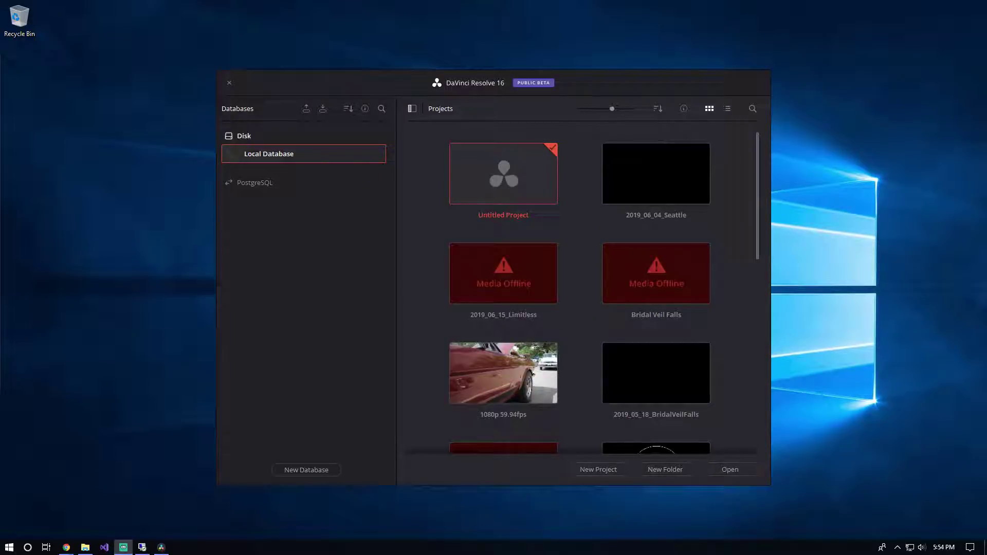
click(306, 470)
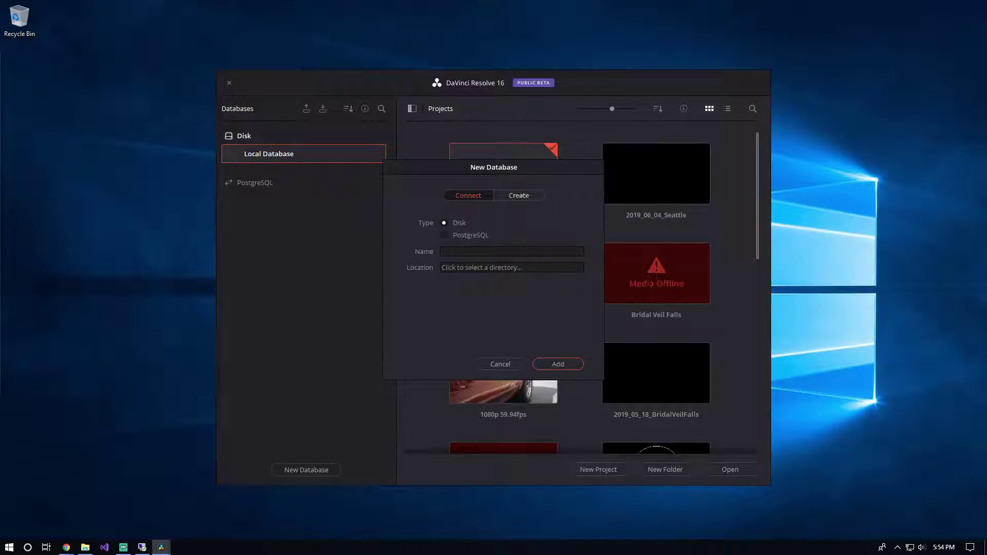
click(519, 196)
click(444, 235)
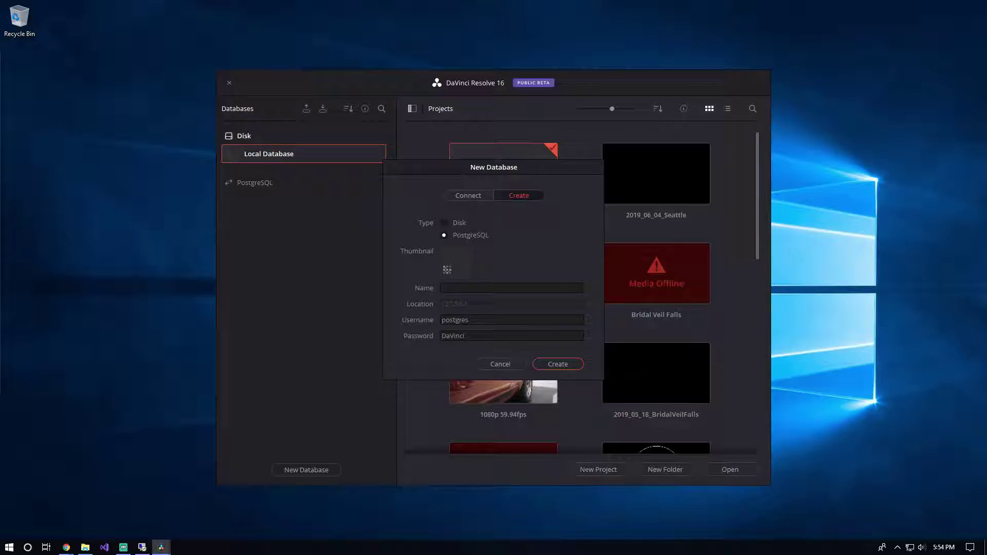
click(500, 364)
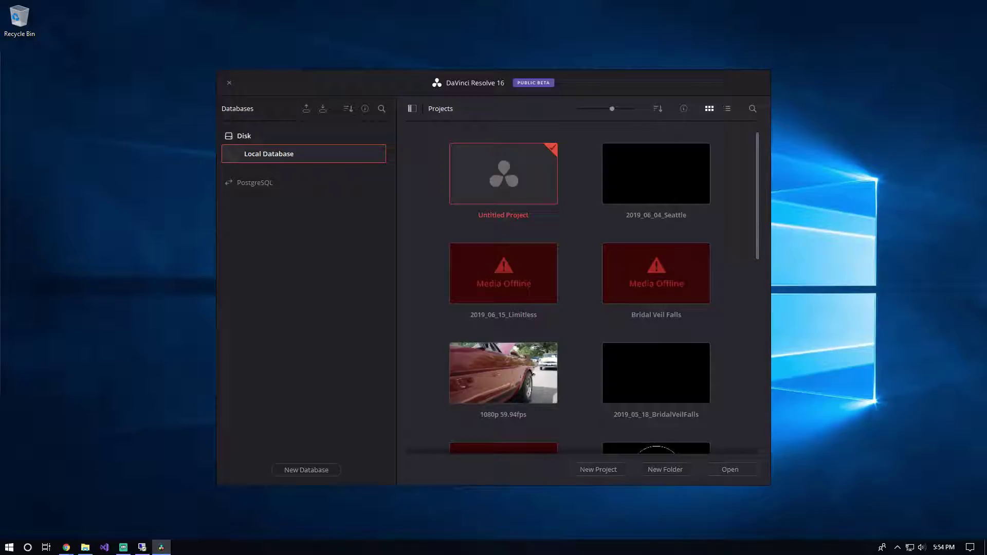
click(413, 108)
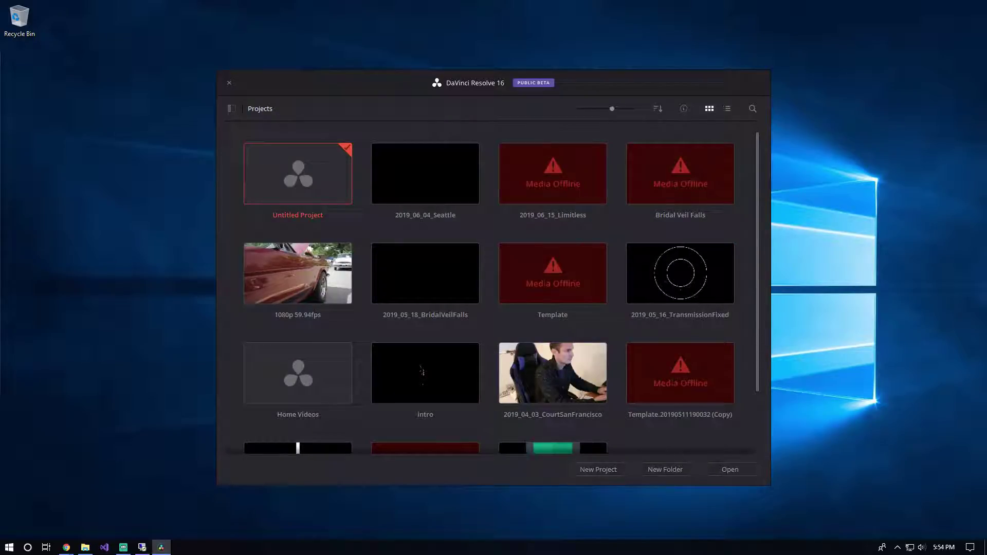
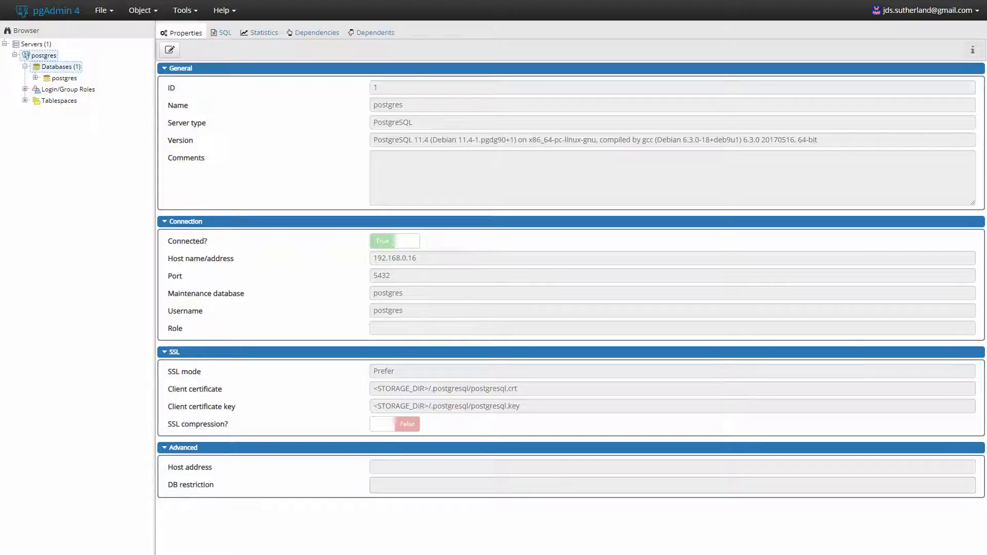
Step: Expand the postgres database in the Browser tree, then collapse it again
click(64, 78)
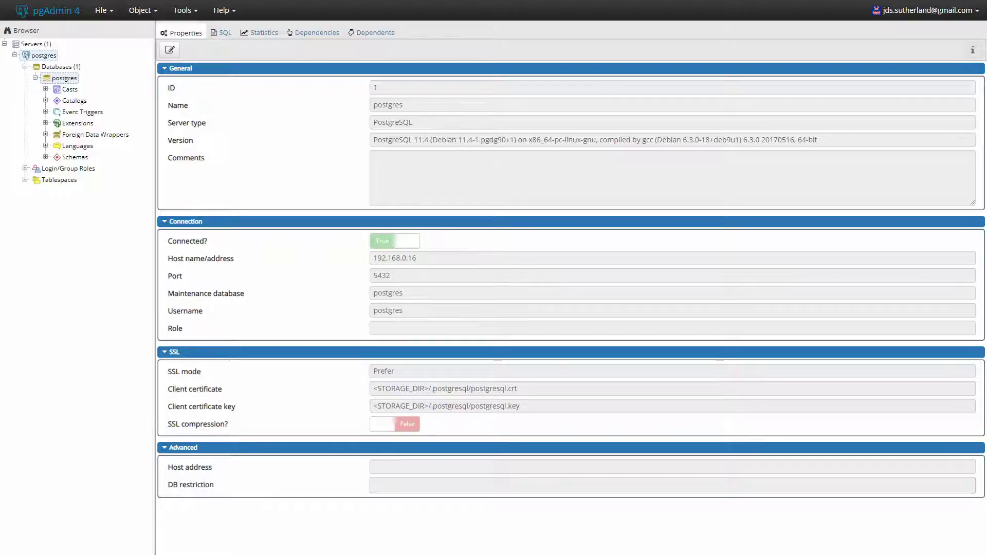
click(35, 78)
Step: Start a new database named davinci, keeping postgres as its owner
right_click(56, 66)
mouse_move(82, 75)
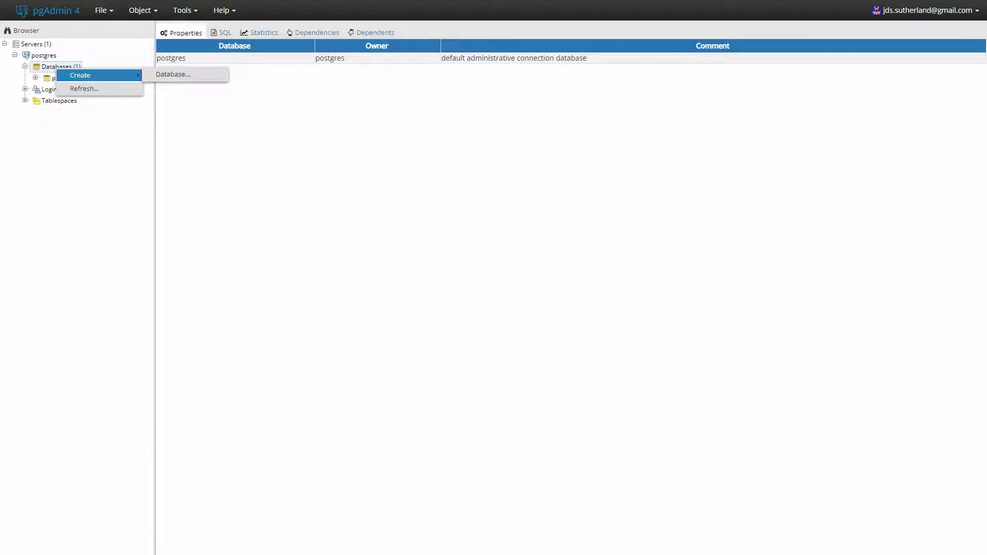
click(164, 75)
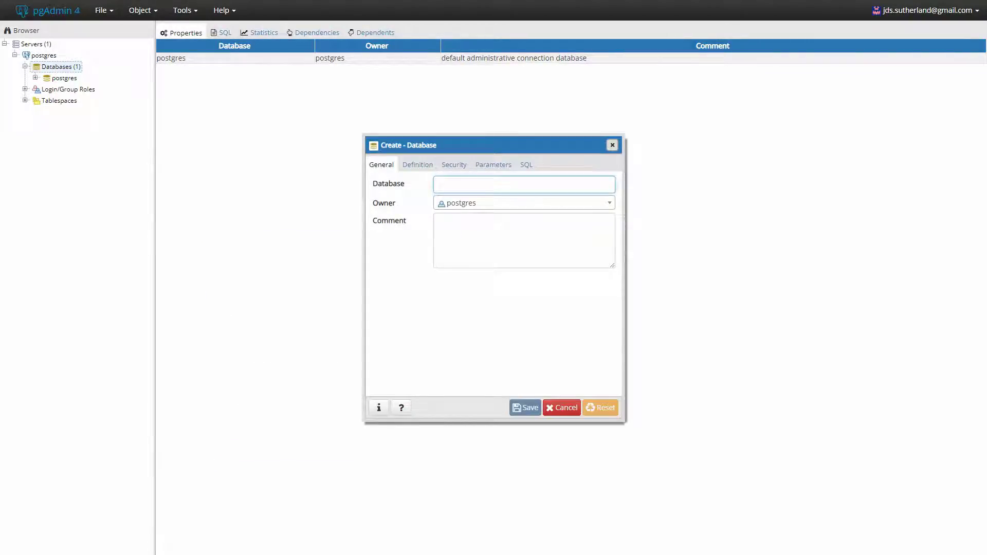
text(dd)
key(BackSpace)
key(BackSpace)
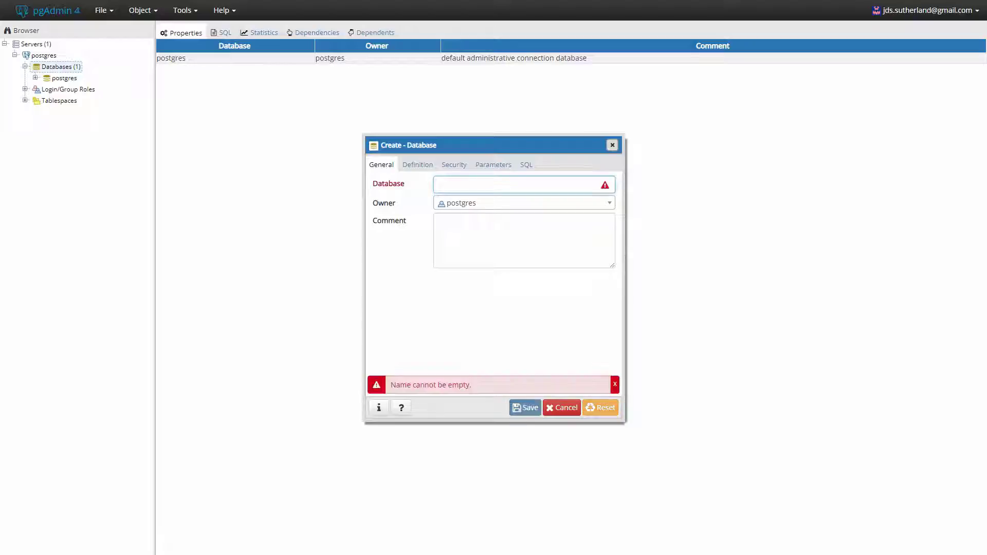
text(davinci)
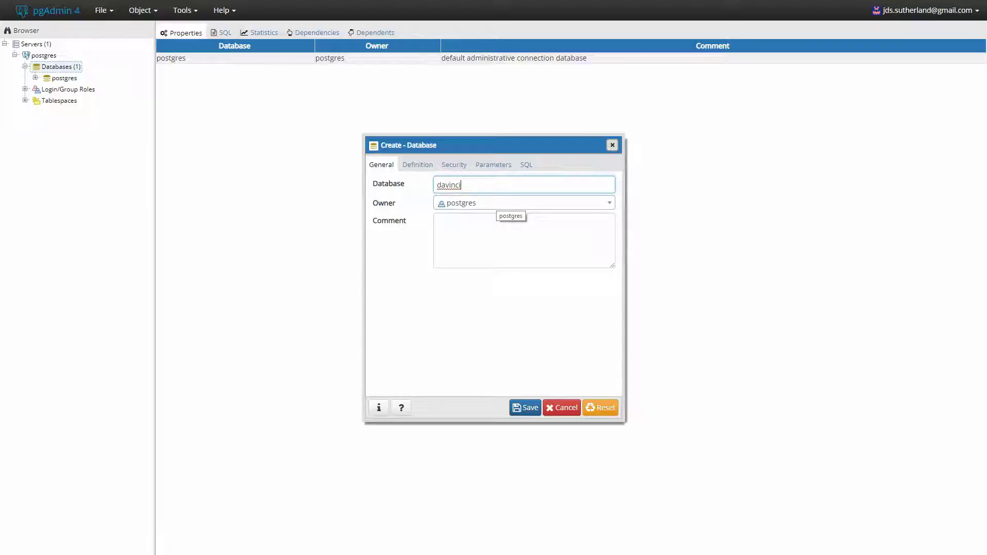
click(509, 203)
scroll(514, 288, up, 2)
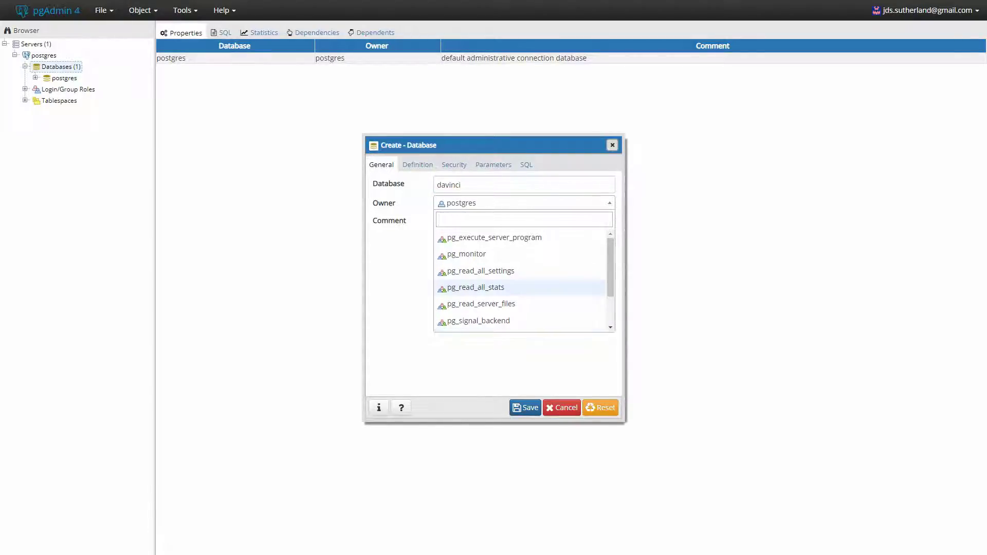
scroll(515, 288, down, 2)
click(463, 322)
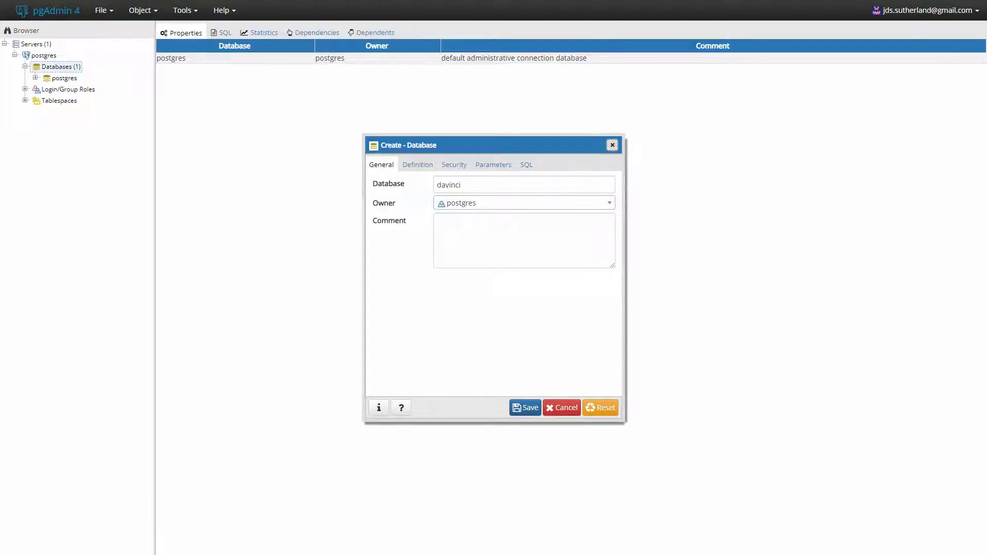
Step: Review the Security, Parameters and Definition settings, then save the davinci database
click(454, 164)
click(494, 165)
click(417, 165)
click(381, 164)
click(525, 408)
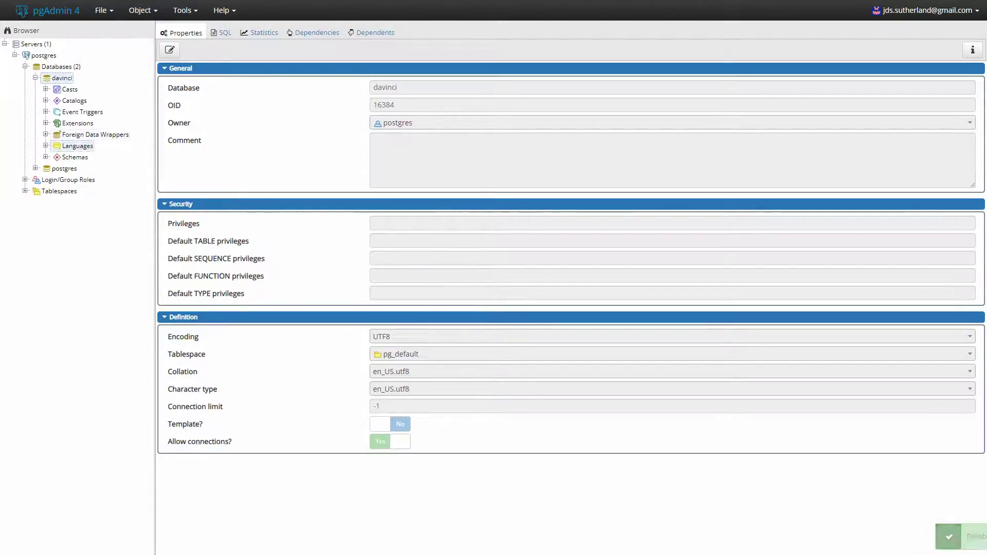
key(Left)
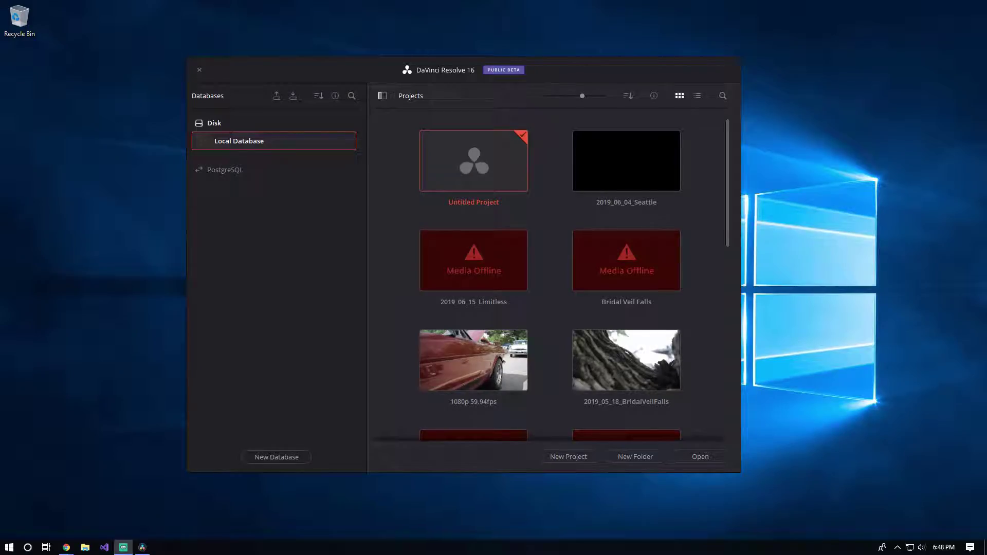
Step: Connect to the existing PostgreSQL database davinci at 192.168.0.16 using the server password
click(277, 457)
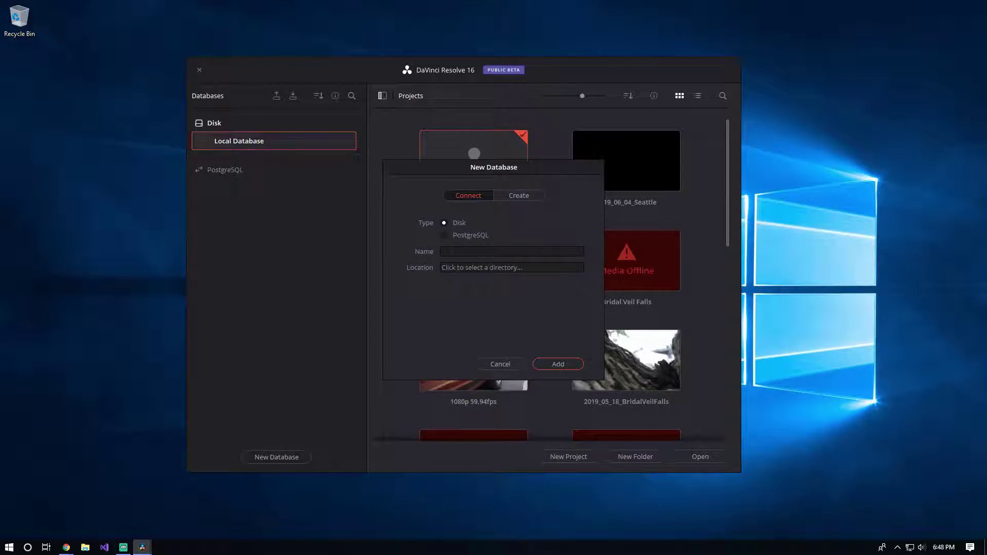
click(519, 195)
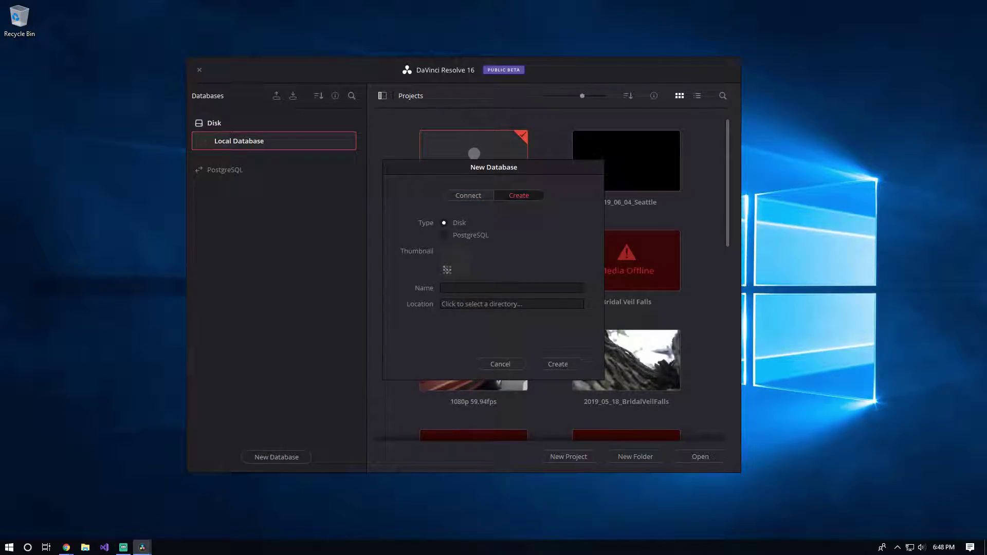
click(444, 235)
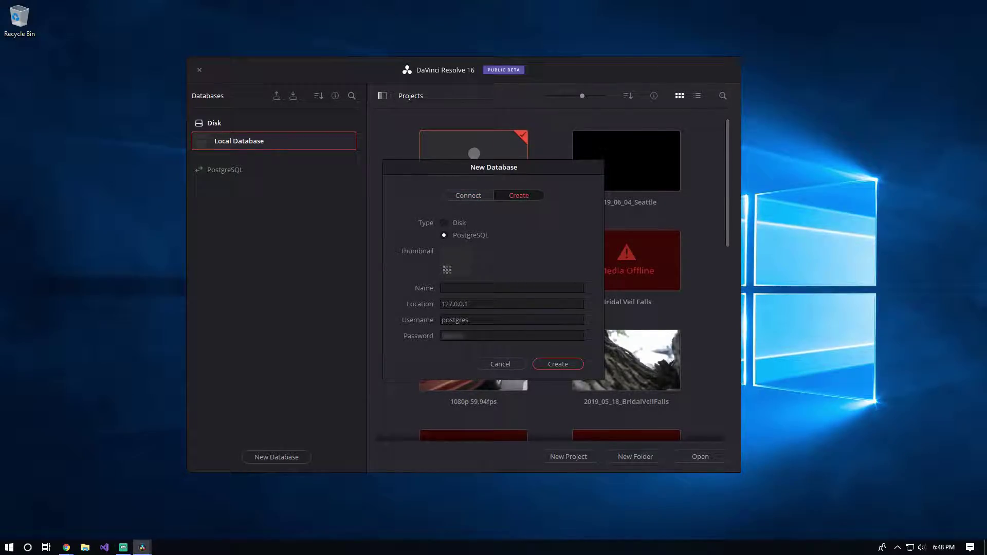
click(468, 196)
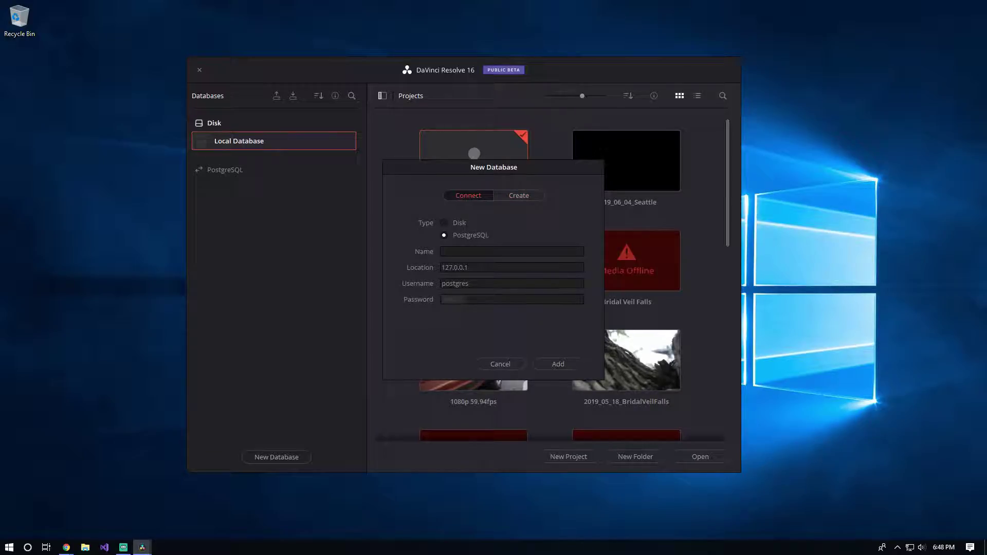
click(512, 251)
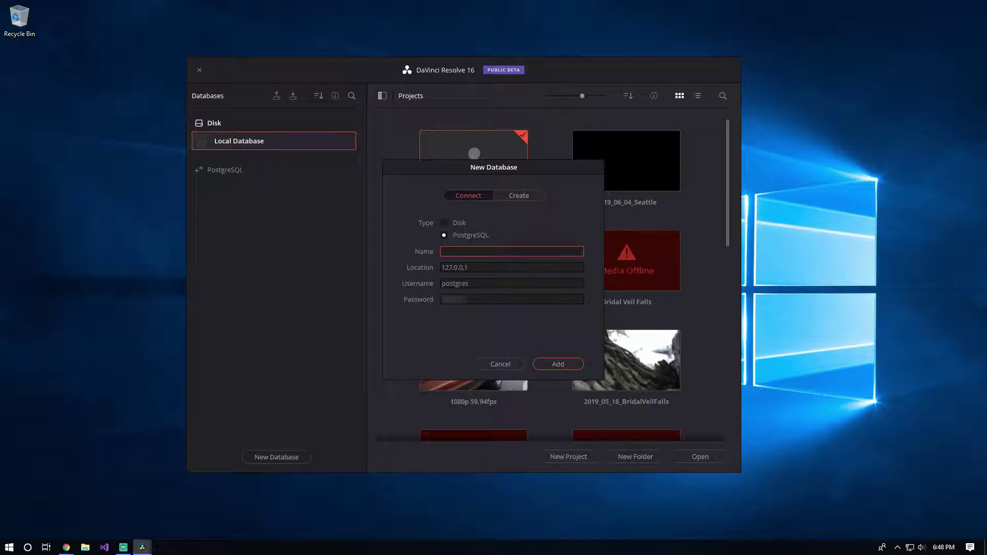
text(davinci)
key(Tab)
text(192)
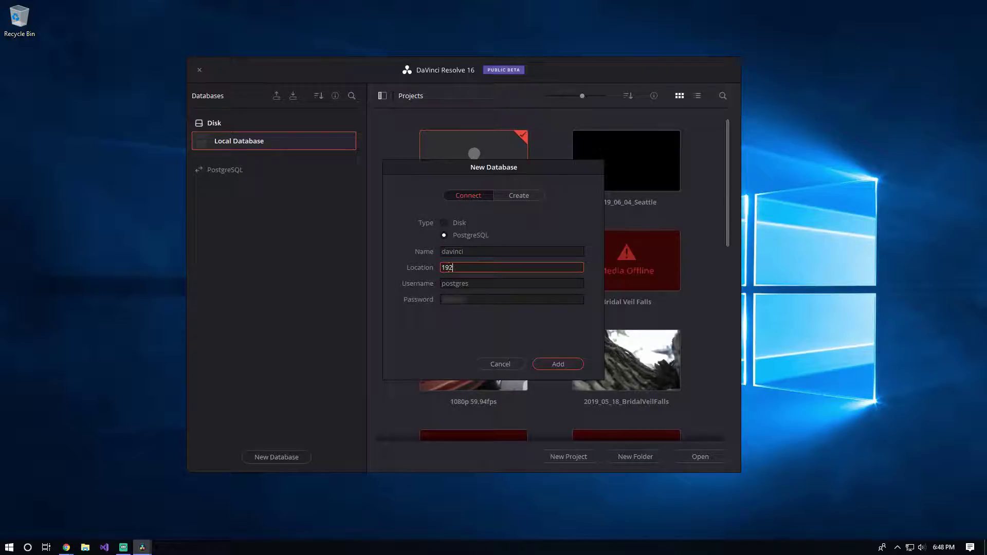
text(.168.0.16)
key(Tab)
key(Tab)
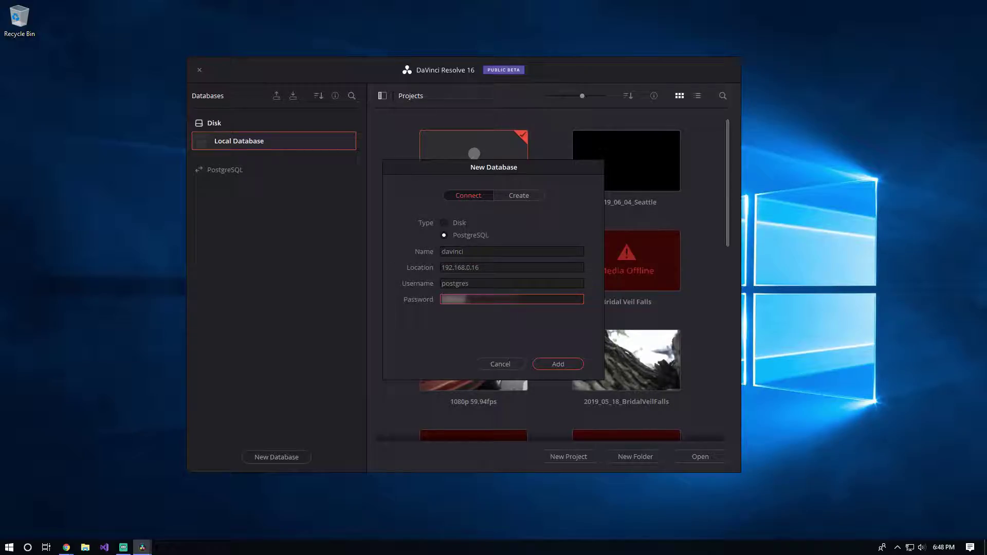
text(*****)
key(Return)
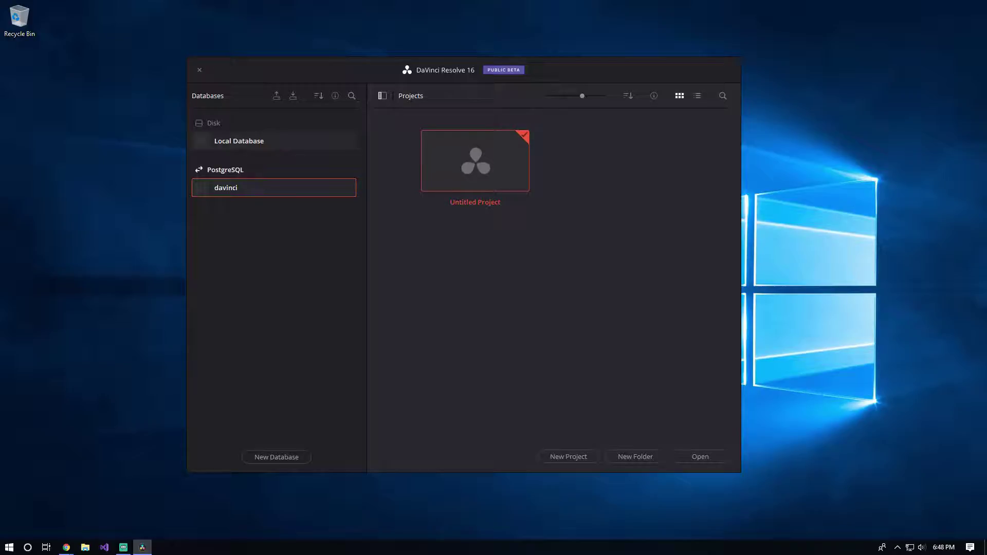
right_click(237, 190)
Step: Show where the Local Database is stored on disk
key(Escape)
click(277, 457)
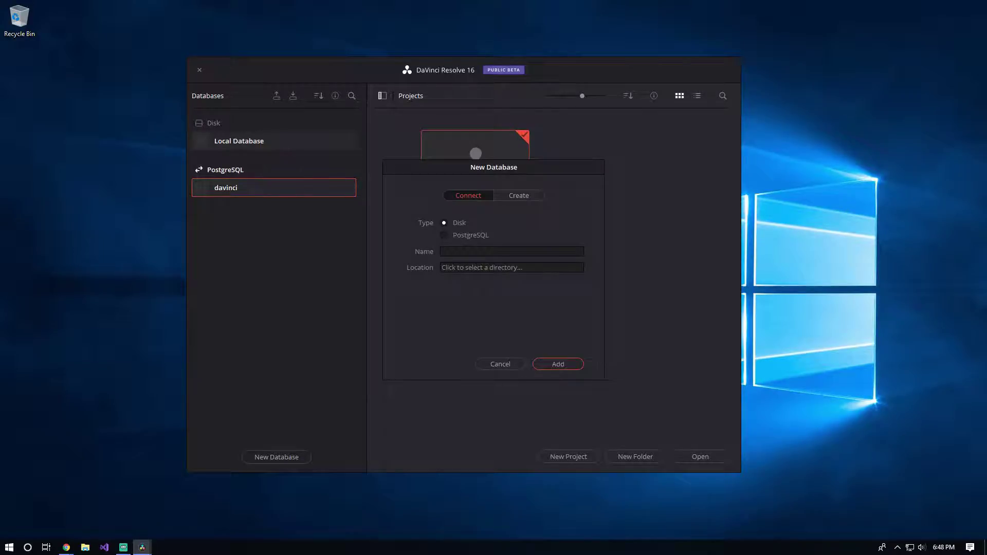
click(519, 195)
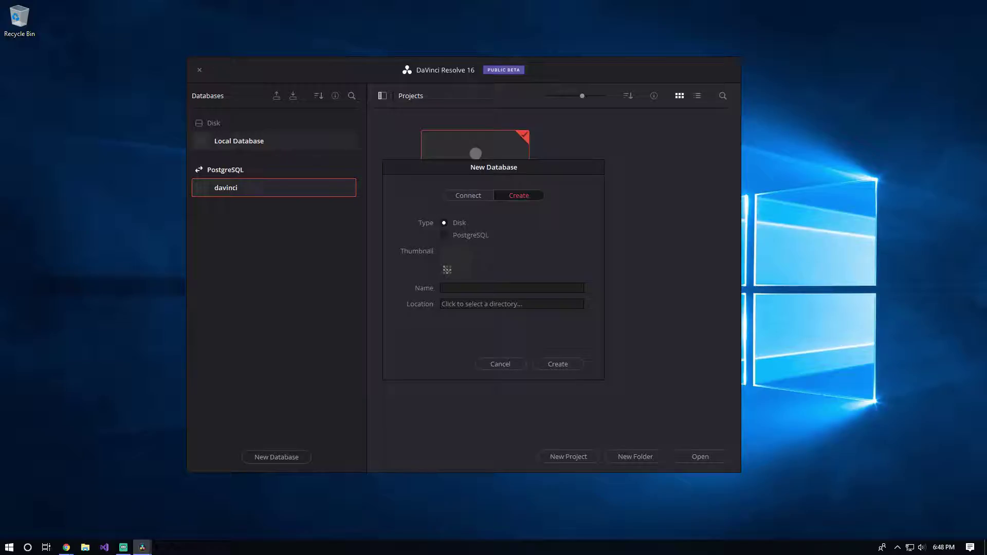
key(Escape)
right_click(232, 190)
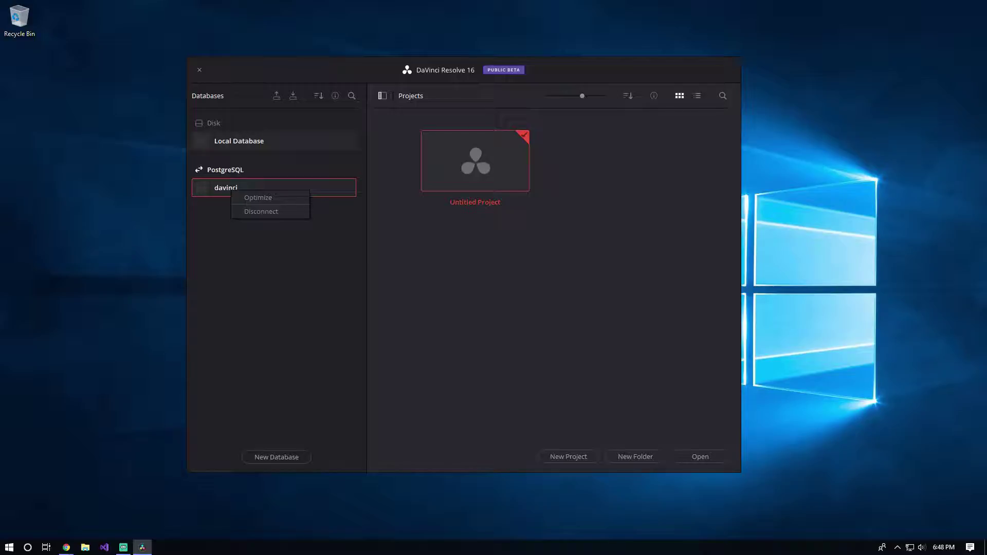
key(Escape)
right_click(255, 138)
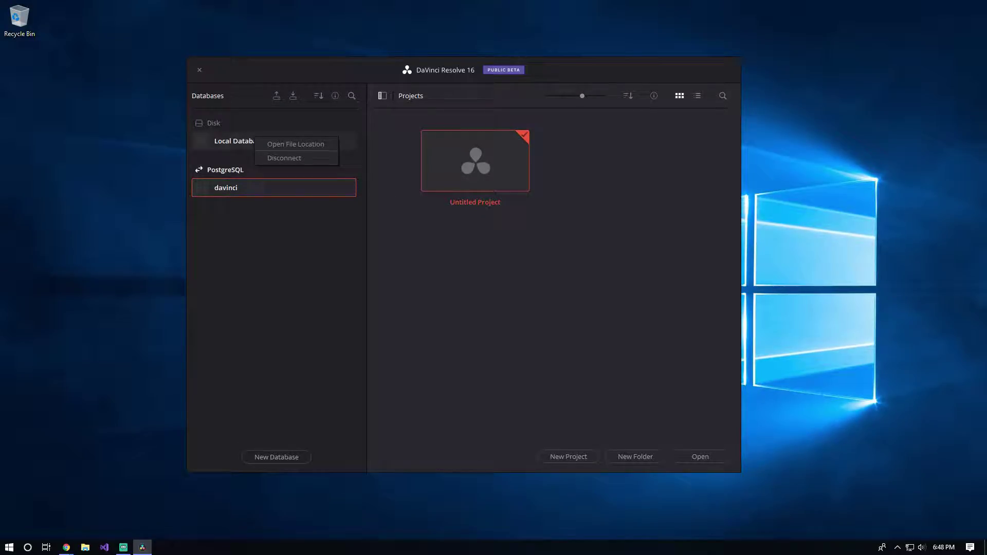
click(277, 145)
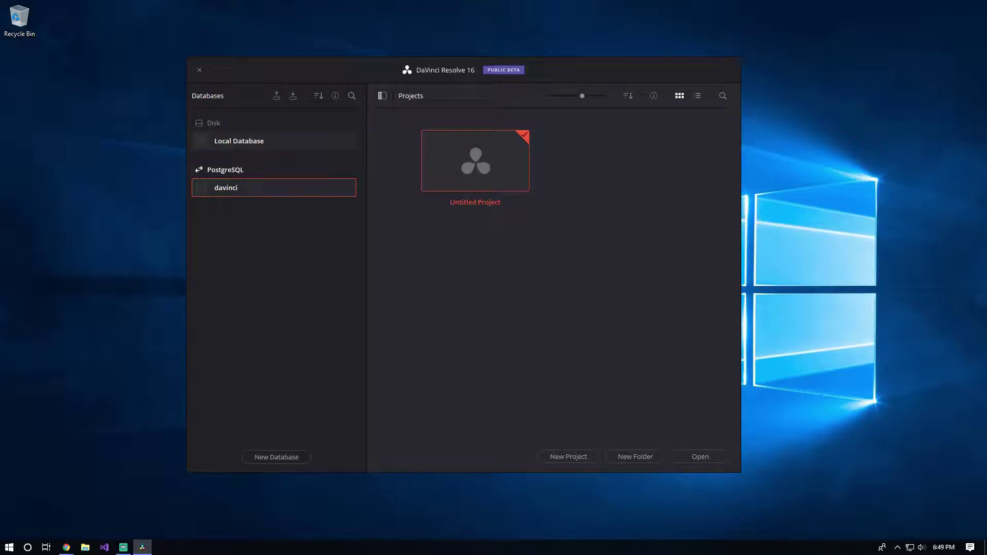
Step: Compare the Local Database and davinci project lists, then begin a new PostgreSQL connection
click(274, 141)
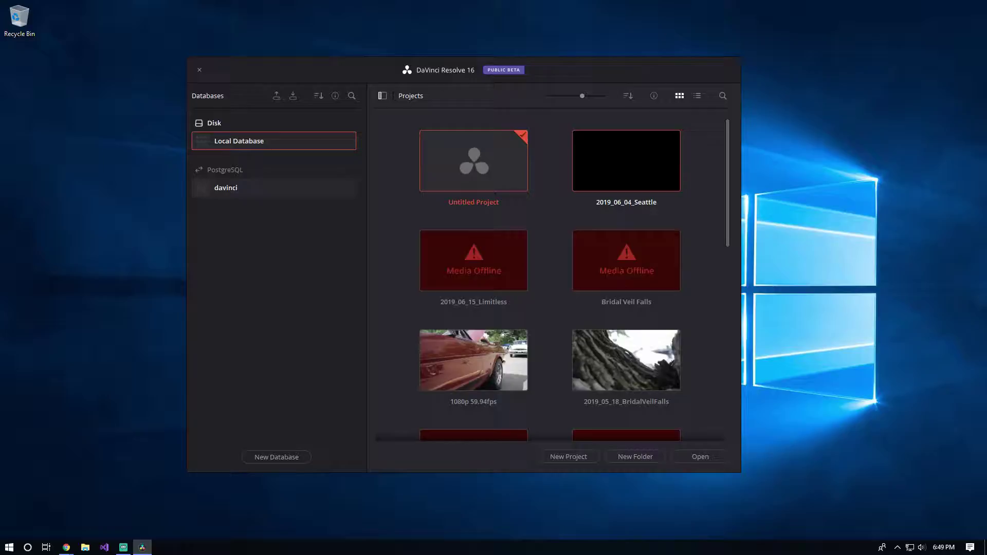
click(233, 187)
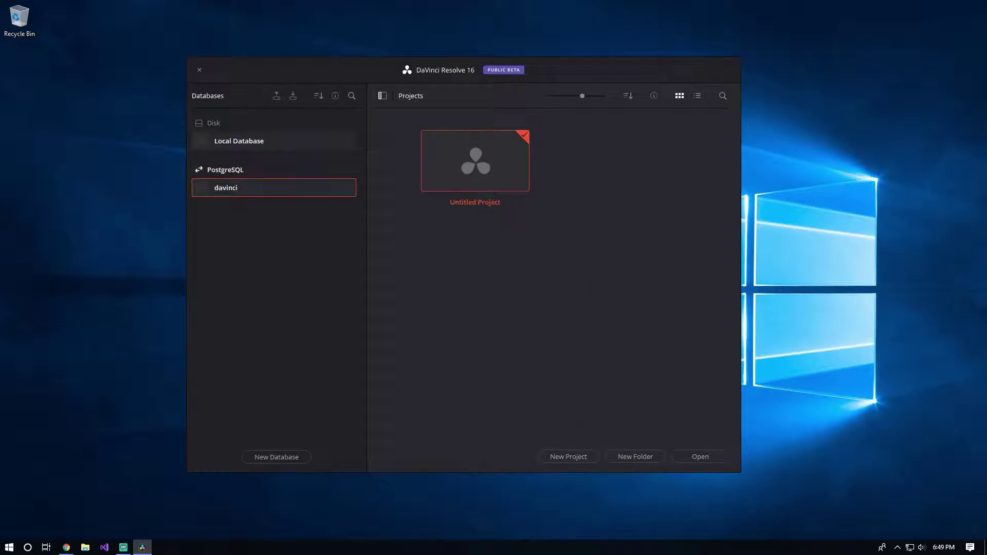
click(239, 141)
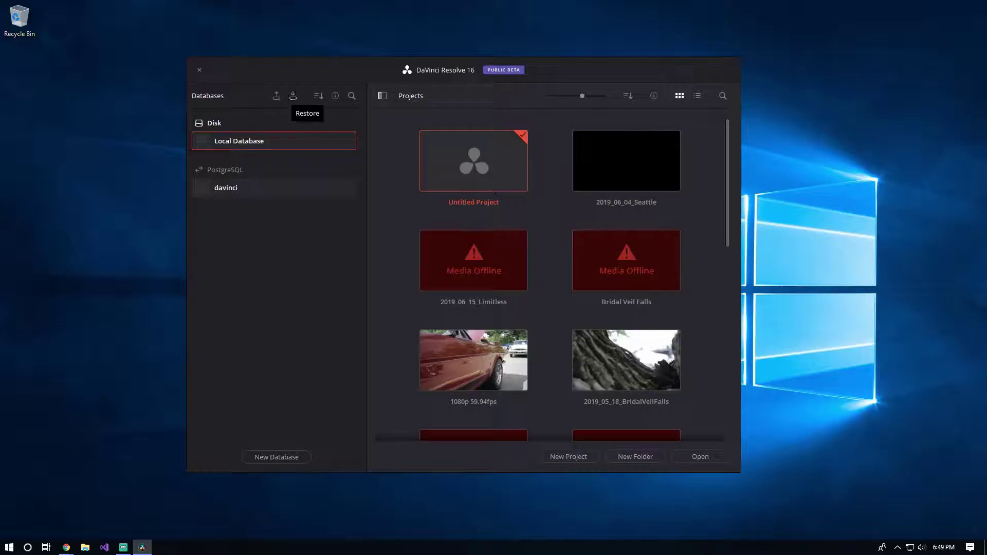
click(226, 188)
right_click(255, 191)
key(Escape)
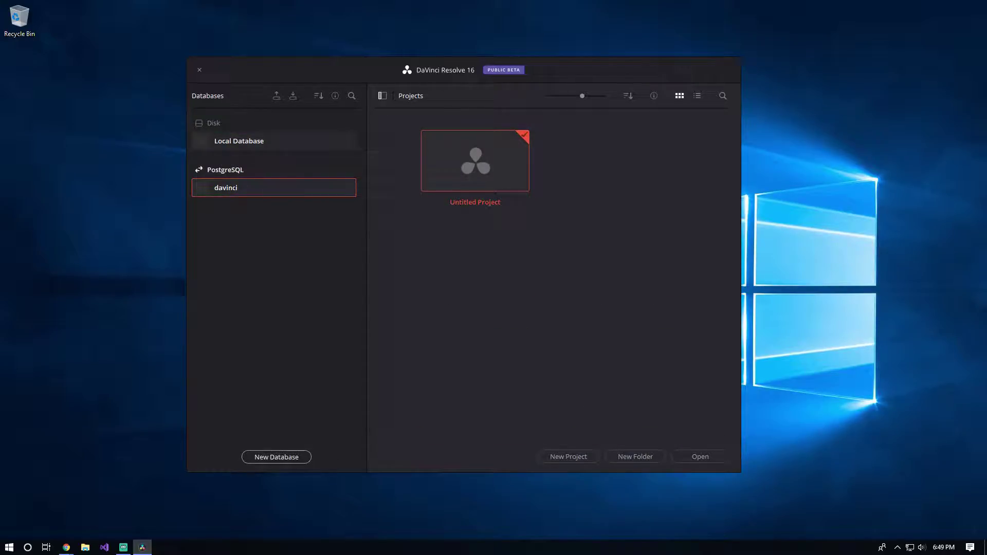
click(276, 457)
click(444, 235)
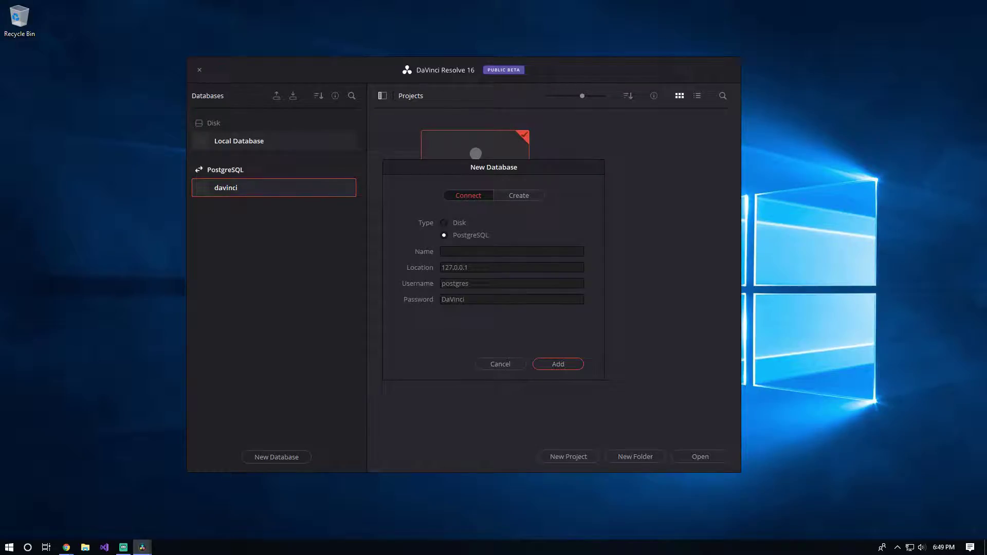
Step: Inspect the default connection fields, cancel, and open davinci's Untitled Project
click(454, 267)
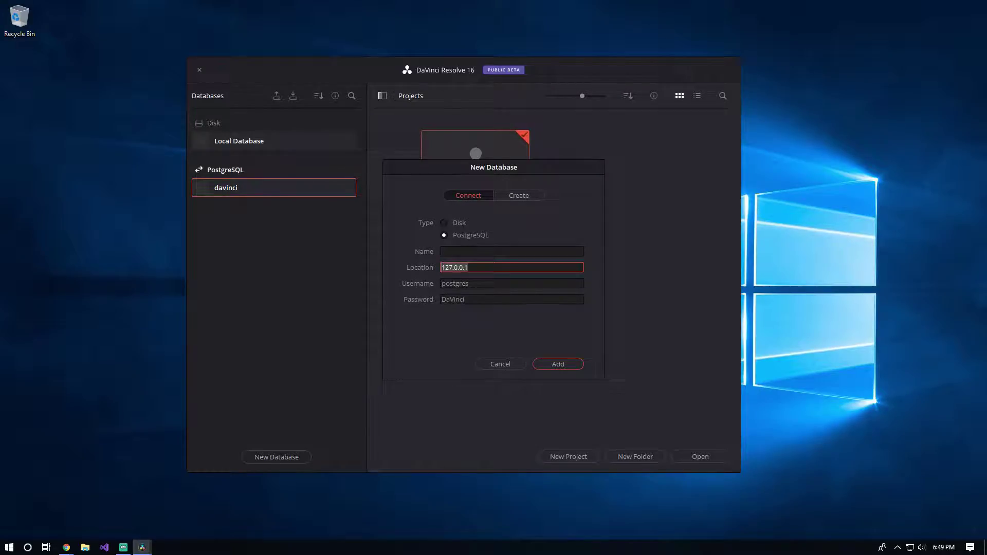
click(512, 251)
click(455, 284)
click(470, 284)
click(454, 299)
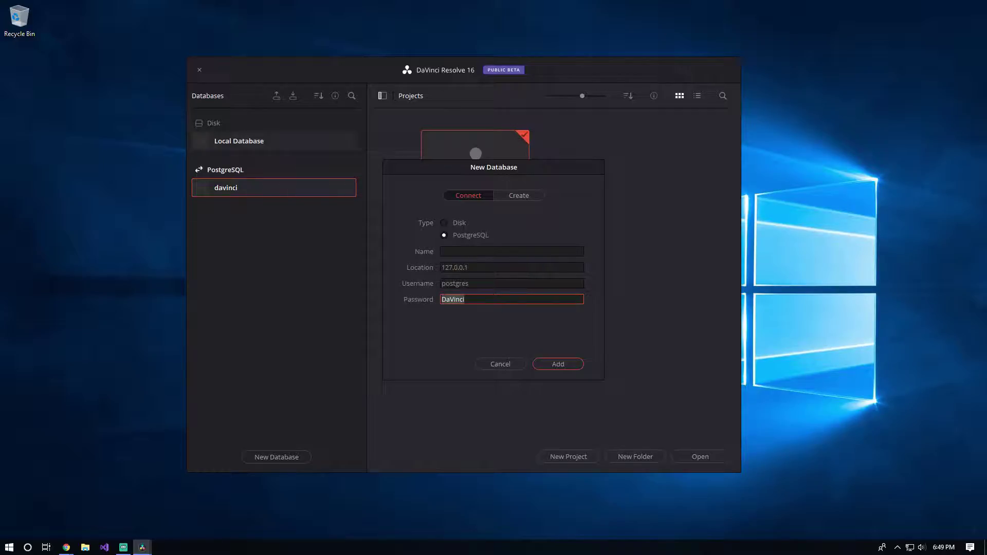
click(469, 284)
click(500, 364)
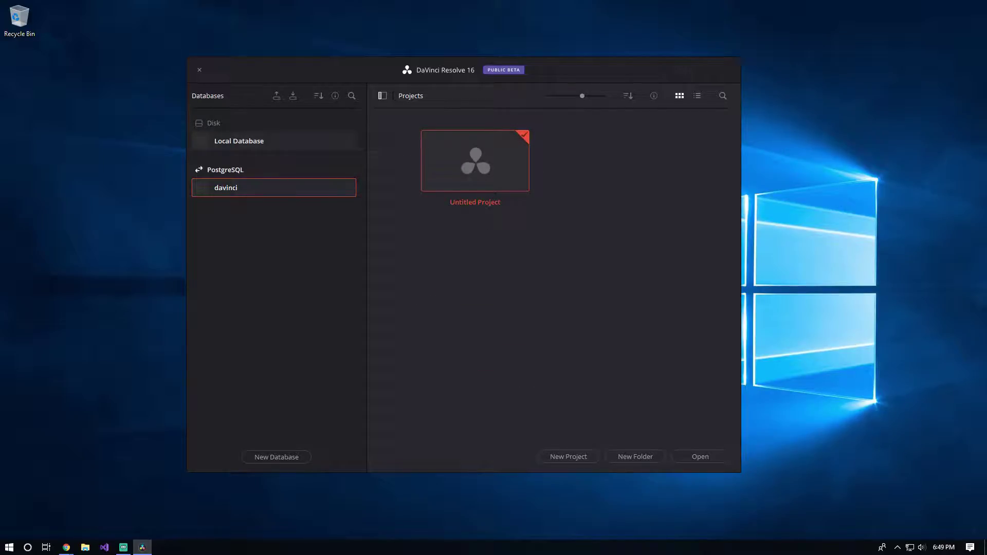
double_click(483, 163)
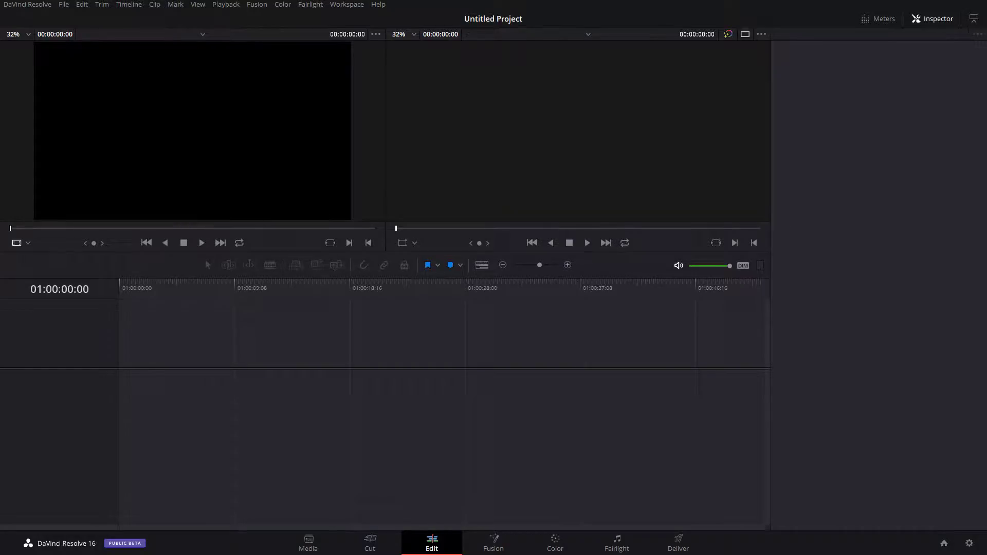
Step: Save the project as 'Template' using File > Save Project As
click(64, 4)
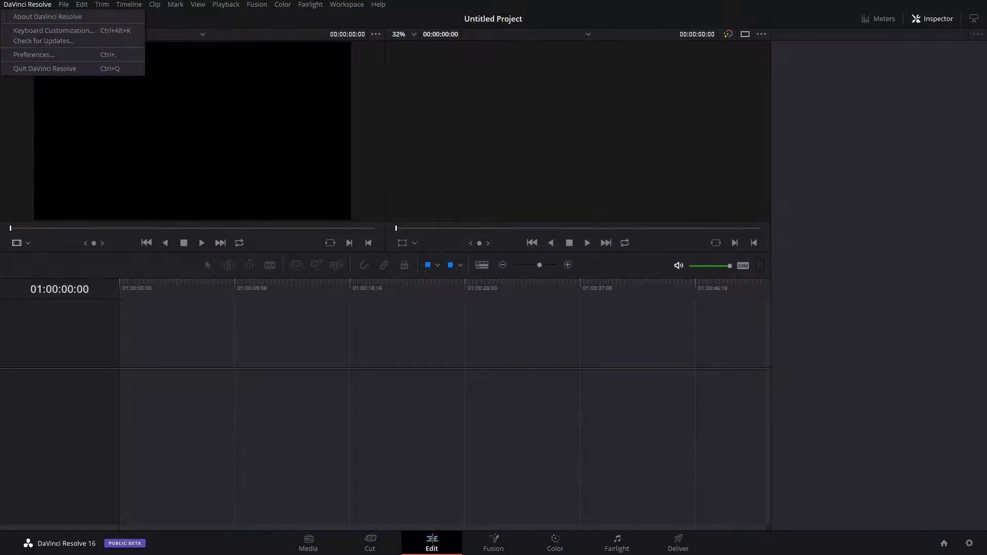
mouse_move(64, 4)
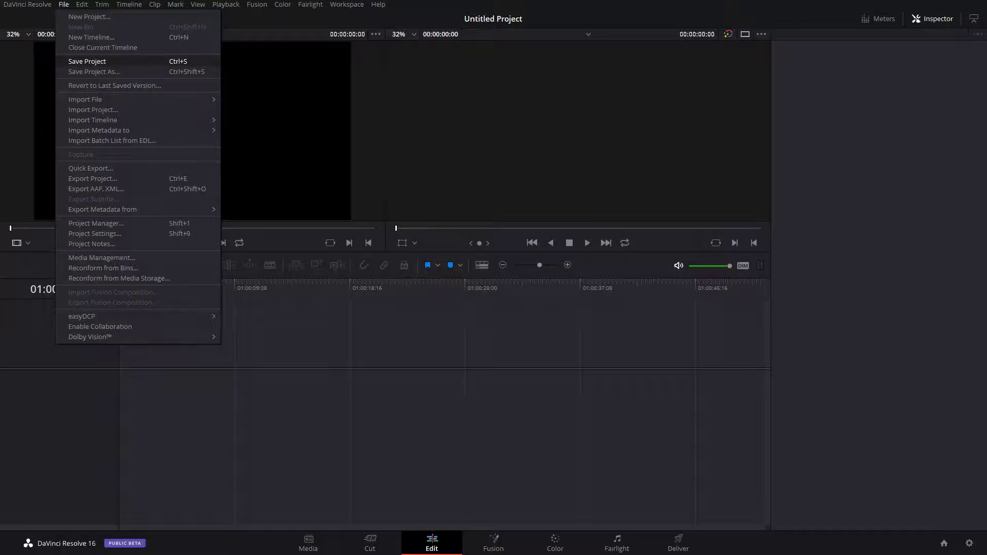
click(94, 72)
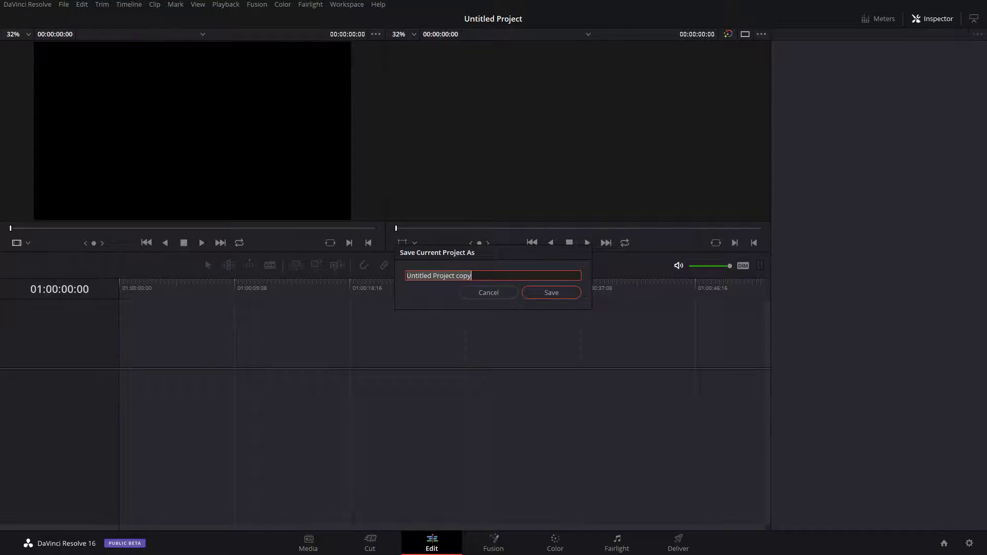
text(Template)
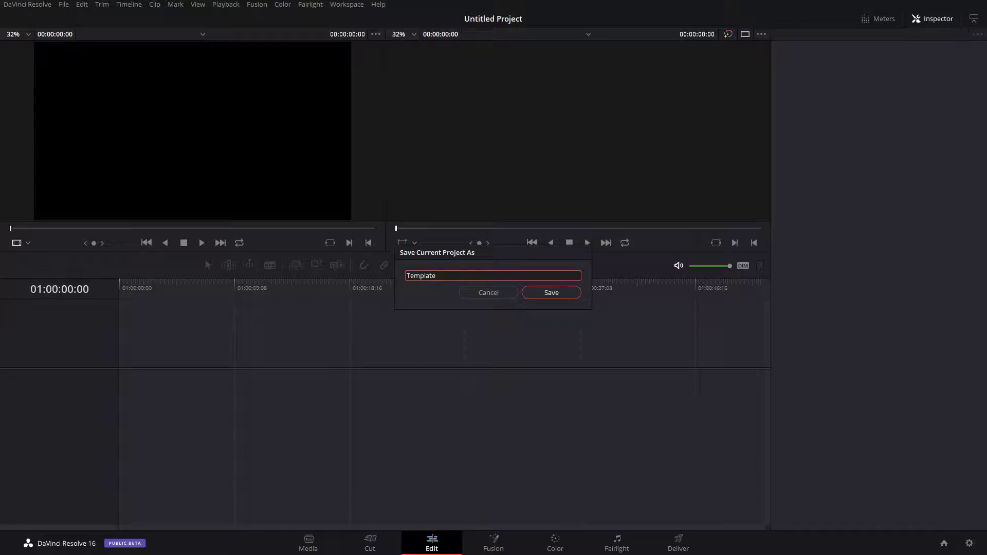
key(Return)
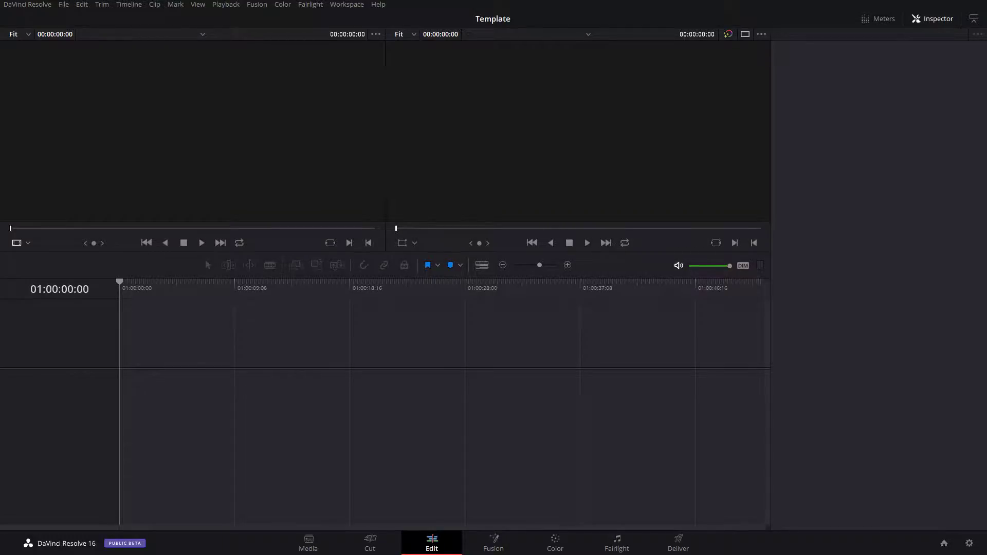
Step: Uncheck Workspace > Dual Screen, then bring up File Explorer with Win+E
click(311, 4)
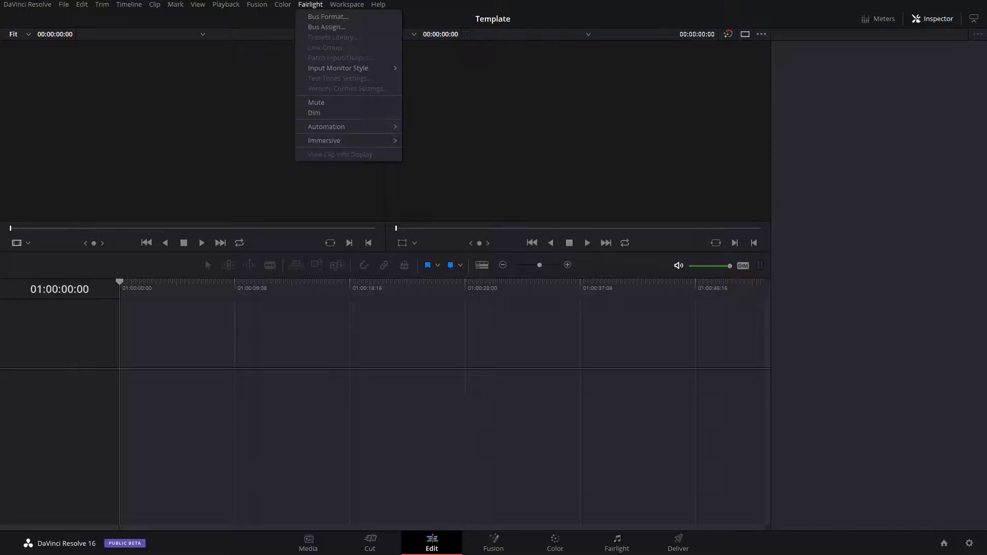
mouse_move(347, 4)
mouse_move(370, 222)
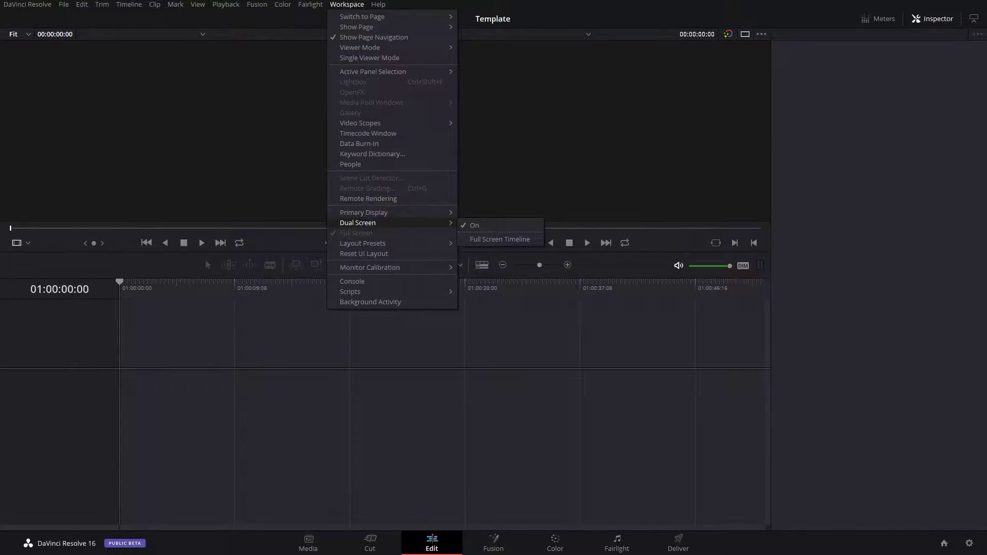
click(474, 225)
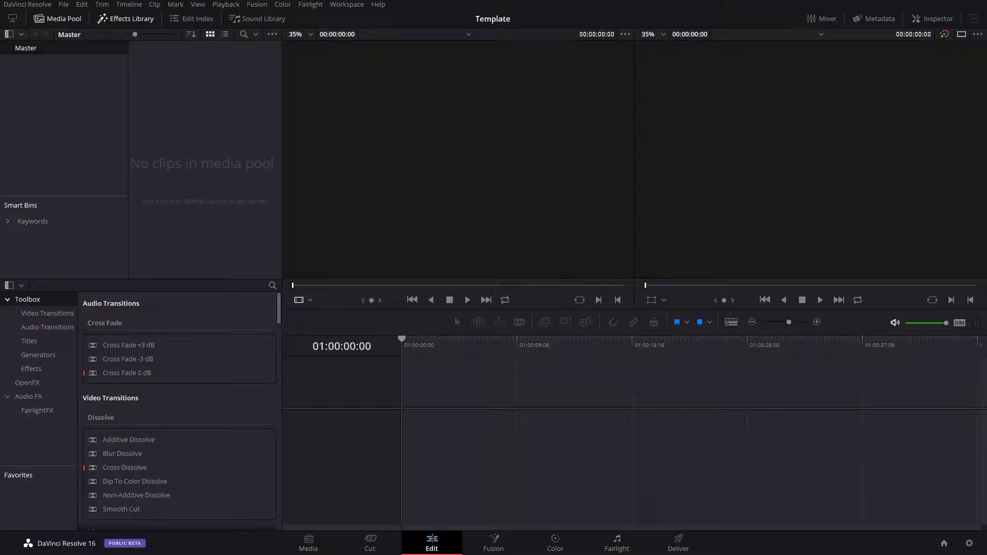
key(super+e)
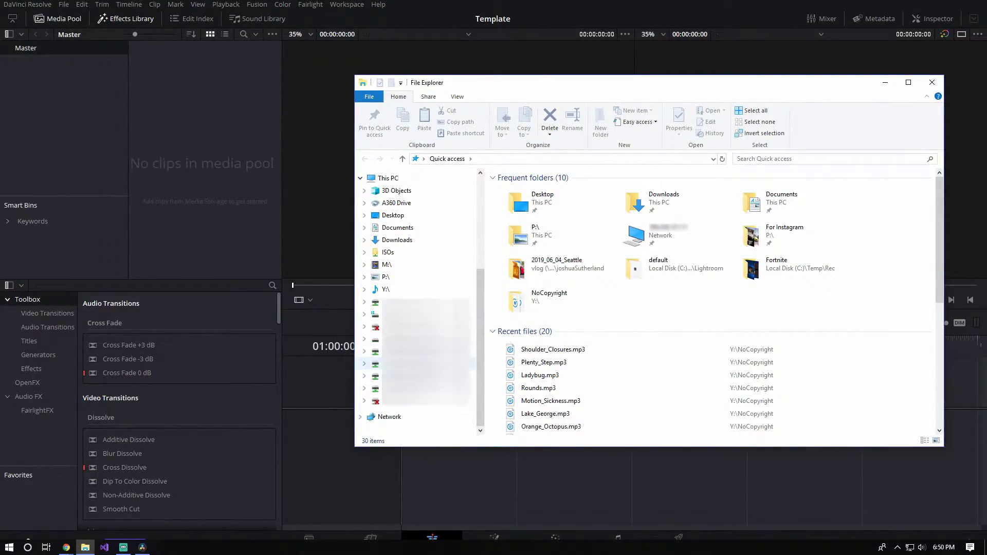
Step: Drag the Epidemic Sounds folder from Music (Y:) into the media pool and check the new bin
click(412, 389)
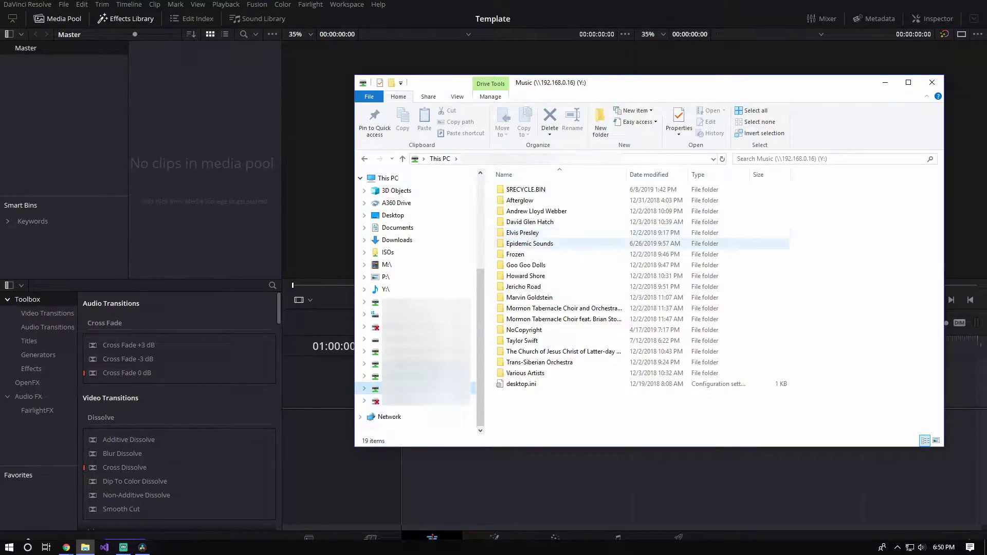
click(529, 243)
drag(530, 243, 44, 87)
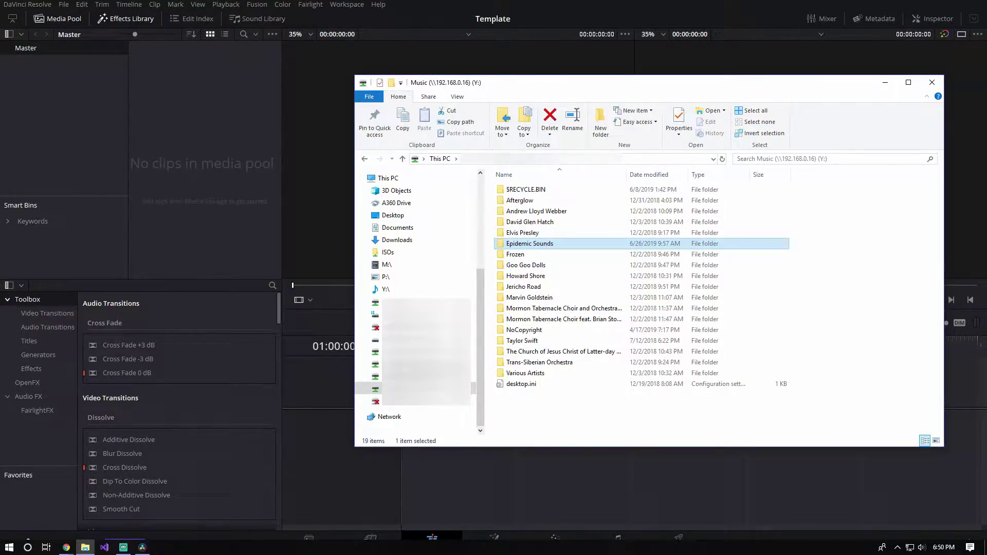
scroll(56, 97, up, 5)
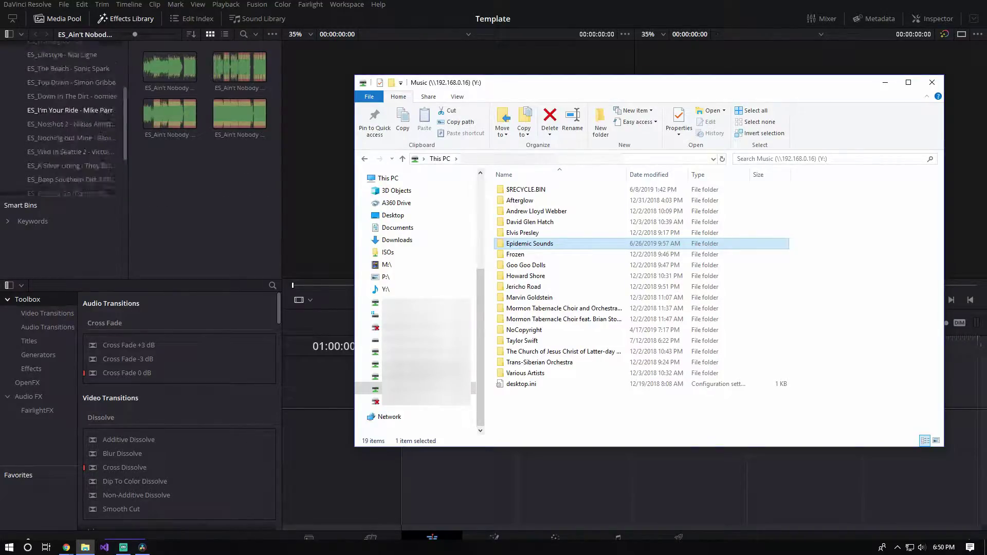
click(47, 61)
click(14, 62)
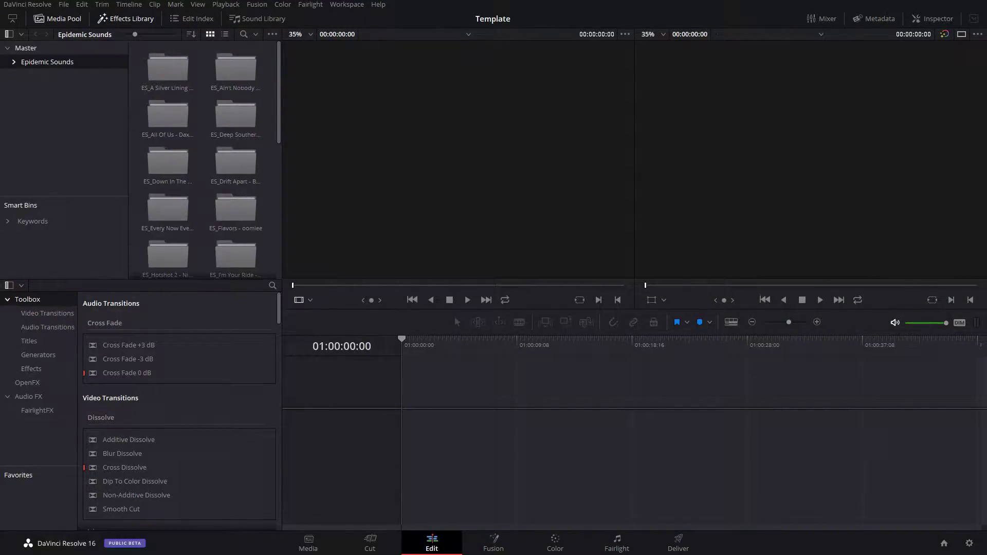
click(26, 48)
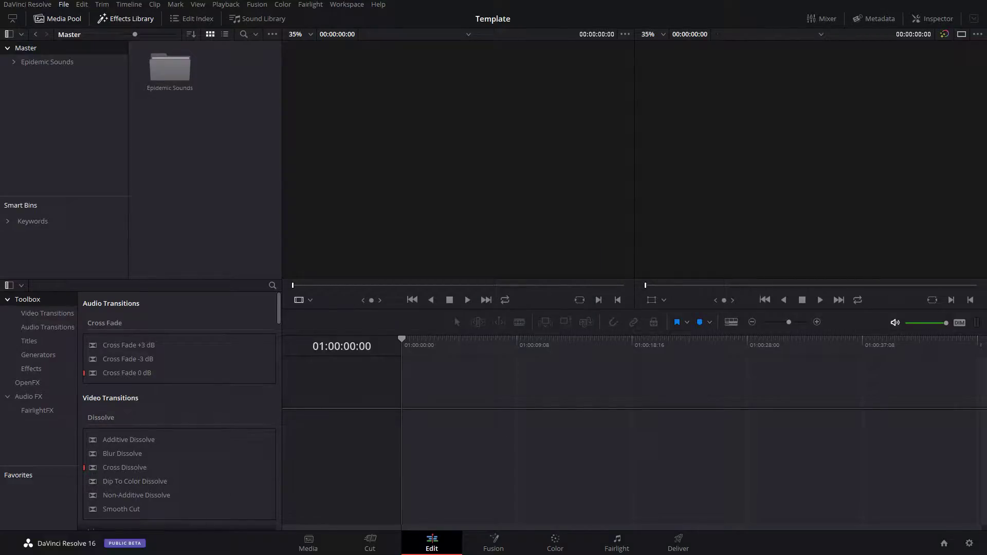
click(64, 4)
Step: Leave Resolve and refresh the desktop
mouse_move(27, 4)
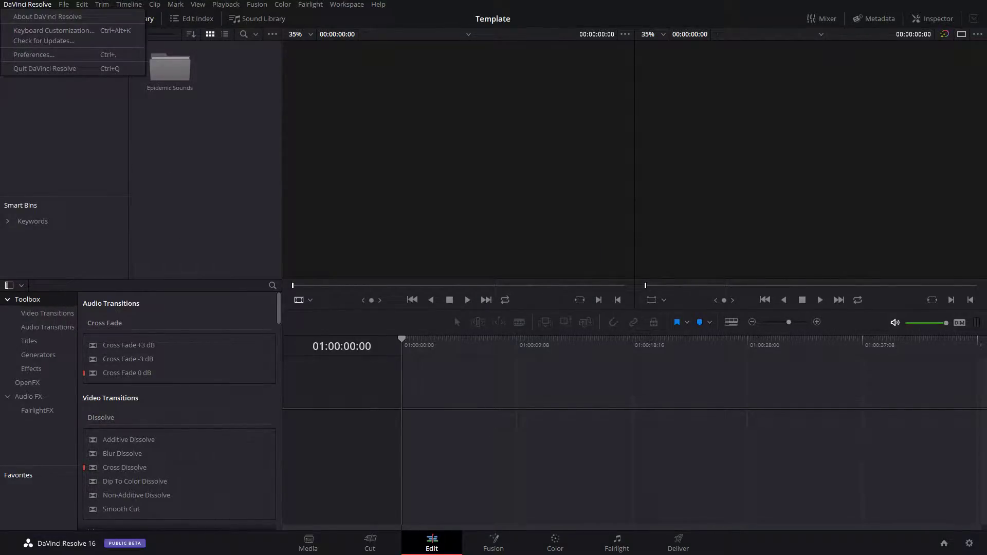
key(Escape)
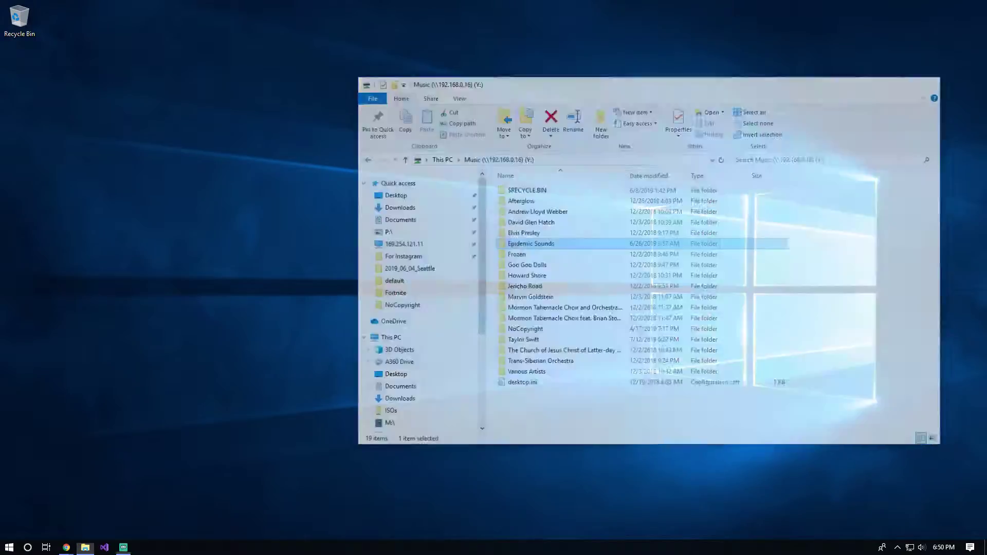
right_click(398, 187)
click(411, 214)
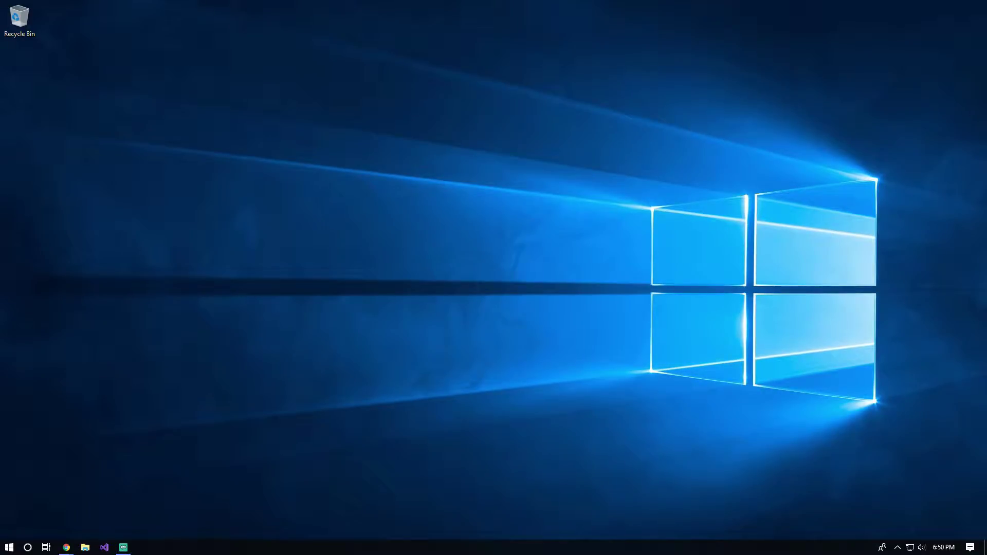
Step: Launch Remote Desktop Connection and connect to the second saved computer, PUTER-JR
key(super)
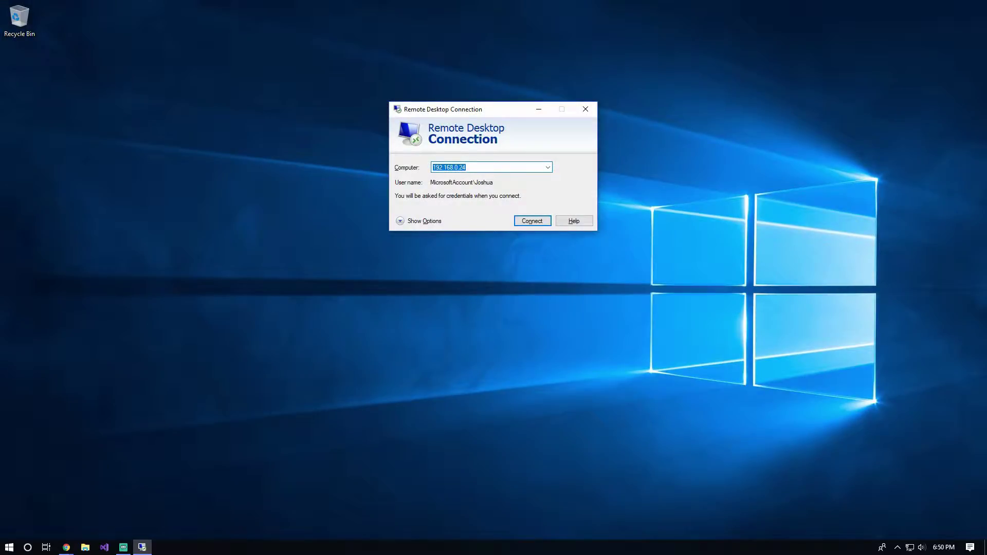
key(alt+Down)
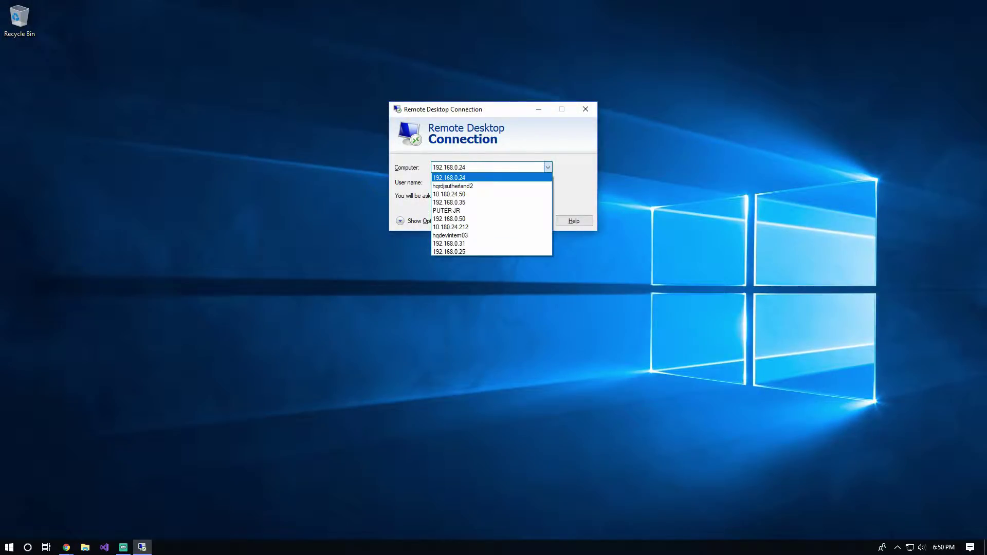
key(Down)
key(Down)
key(Down)
key(Down)
key(Return)
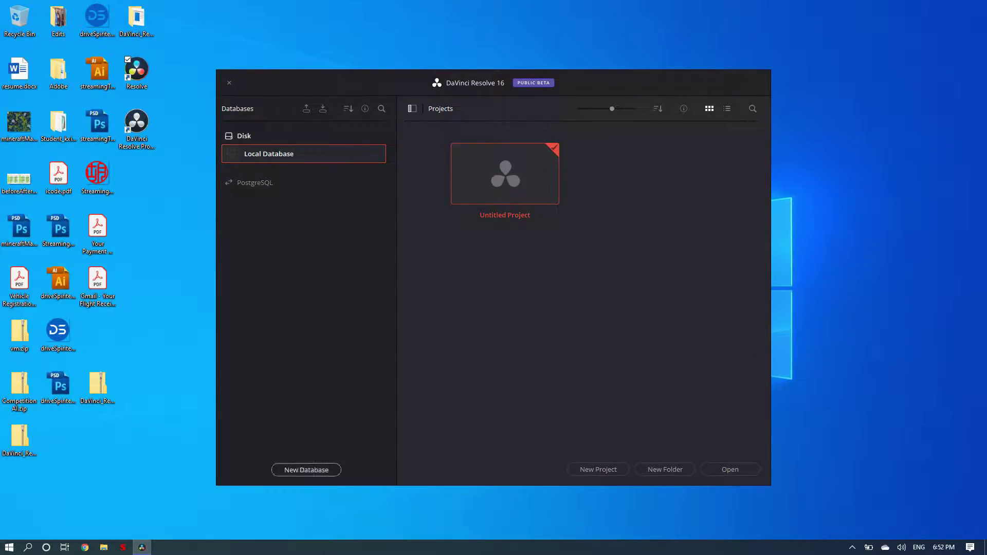
Step: Add the PostgreSQL database davinci at 192.168.0.16, replacing the default password with the server password
click(306, 470)
click(445, 235)
click(512, 251)
text(davinci)
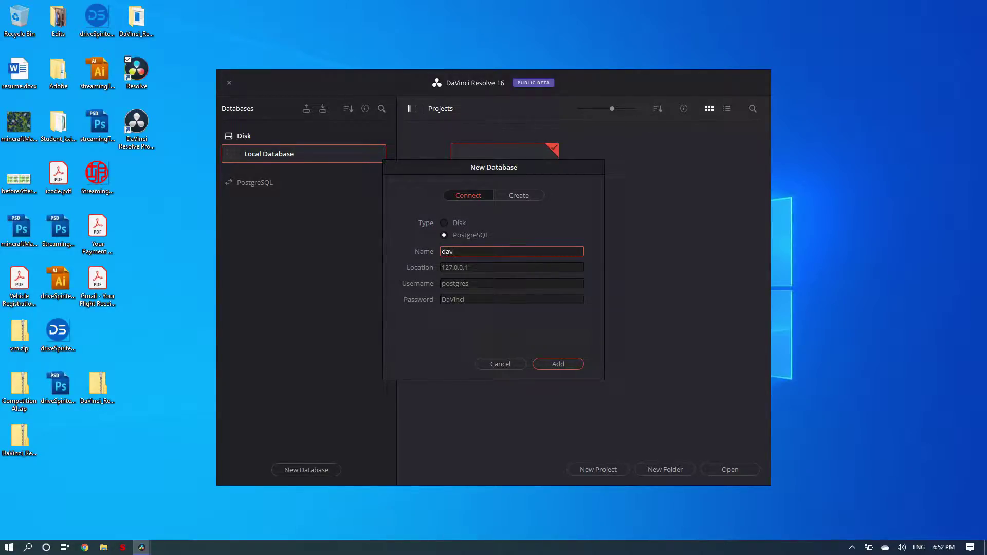
key(Tab)
text(192.168.0.16)
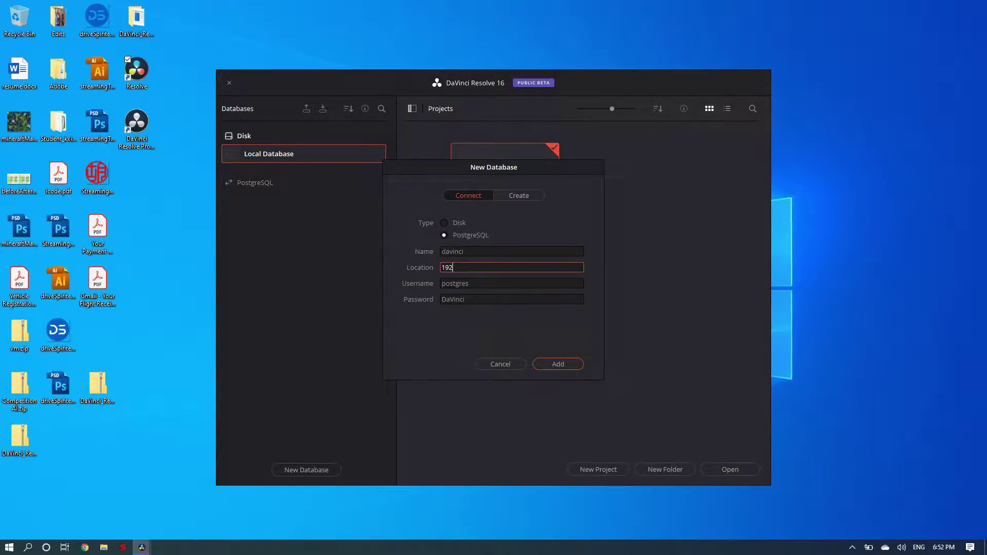
key(Tab)
key(Tab)
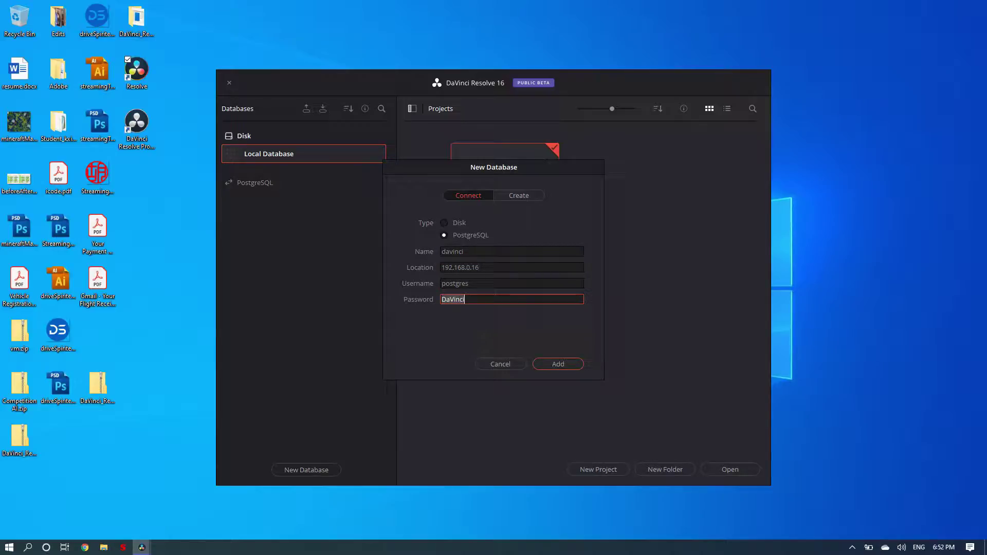
key(BackSpace)
text(postgres)
key(Return)
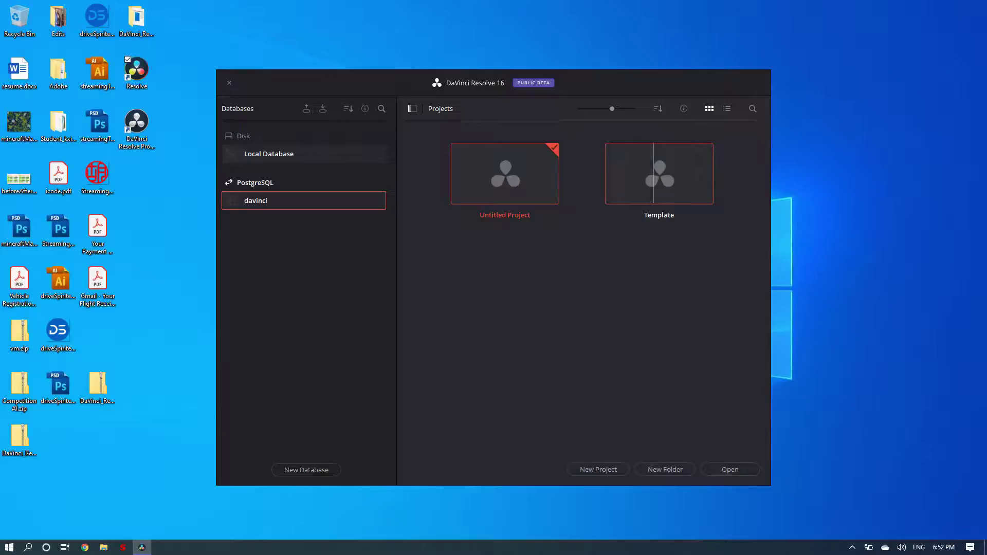
Step: Open the Template project from the davinci database and dismiss the gallery write-permission warning
double_click(653, 175)
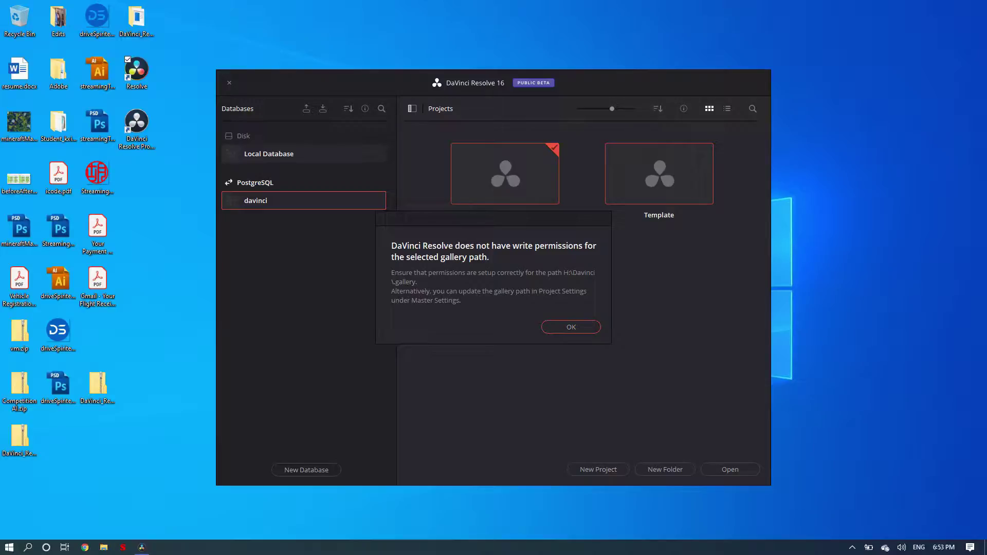
key(Return)
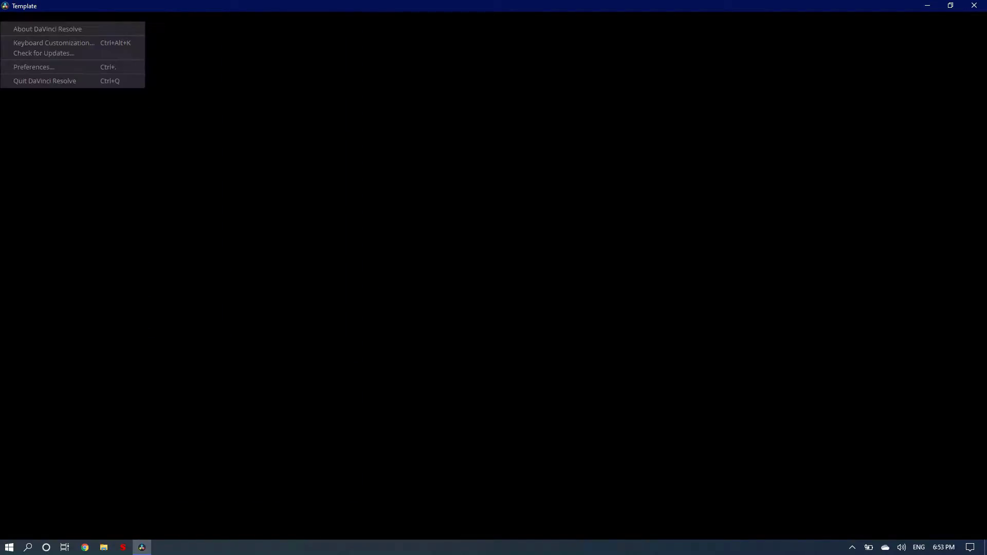
Step: Open Preferences, view the User tab, then show the System Memory and GPU settings
key(Down)
key(Down)
key(Down)
key(Down)
key(Return)
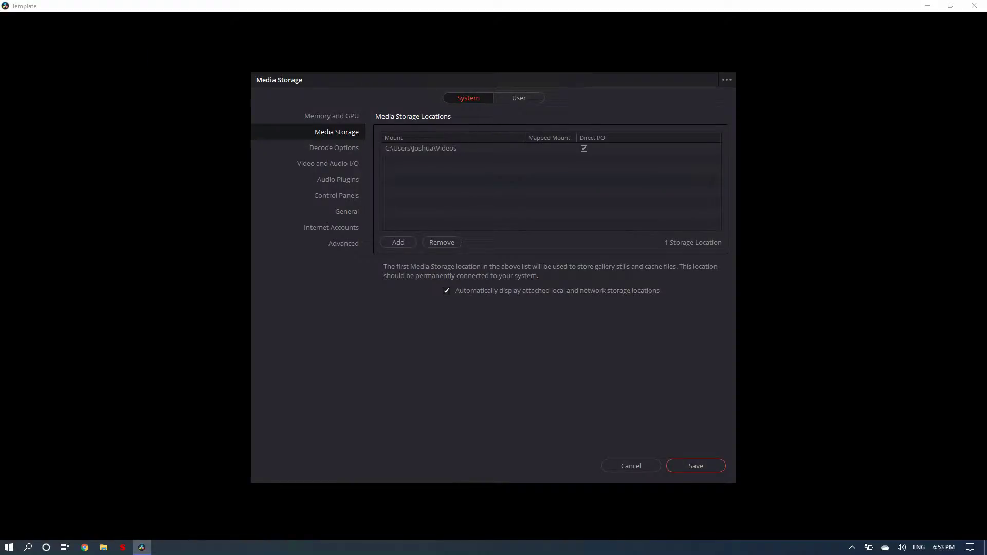
click(519, 97)
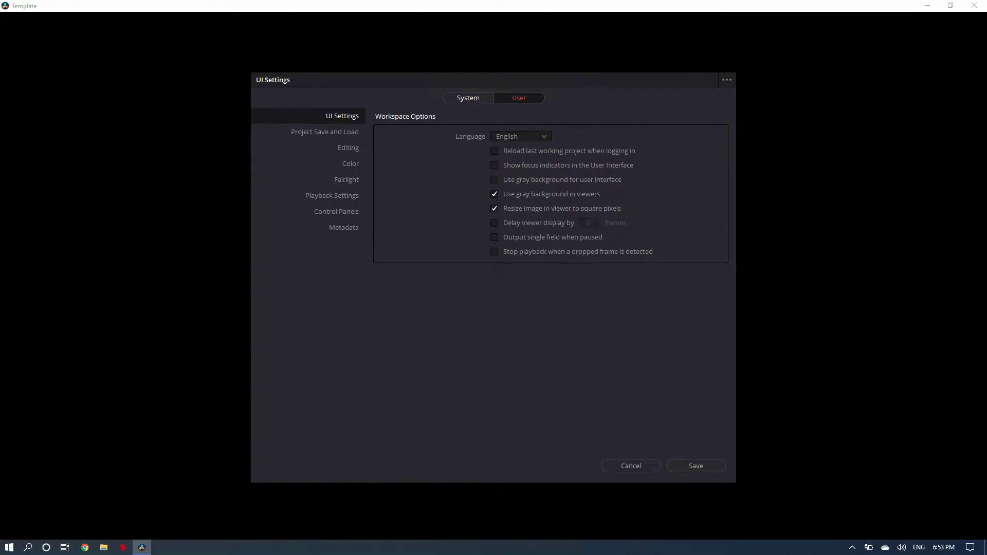
click(468, 98)
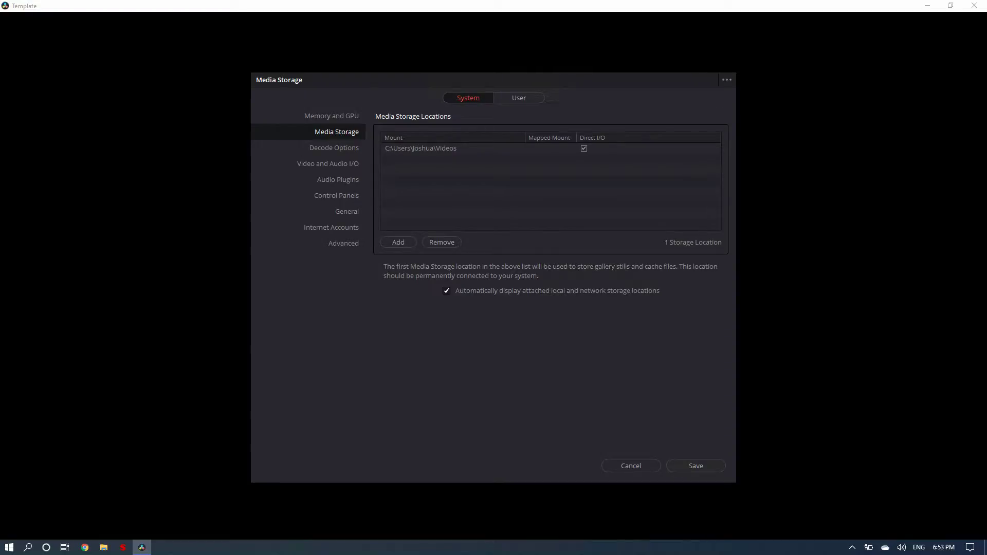
click(332, 115)
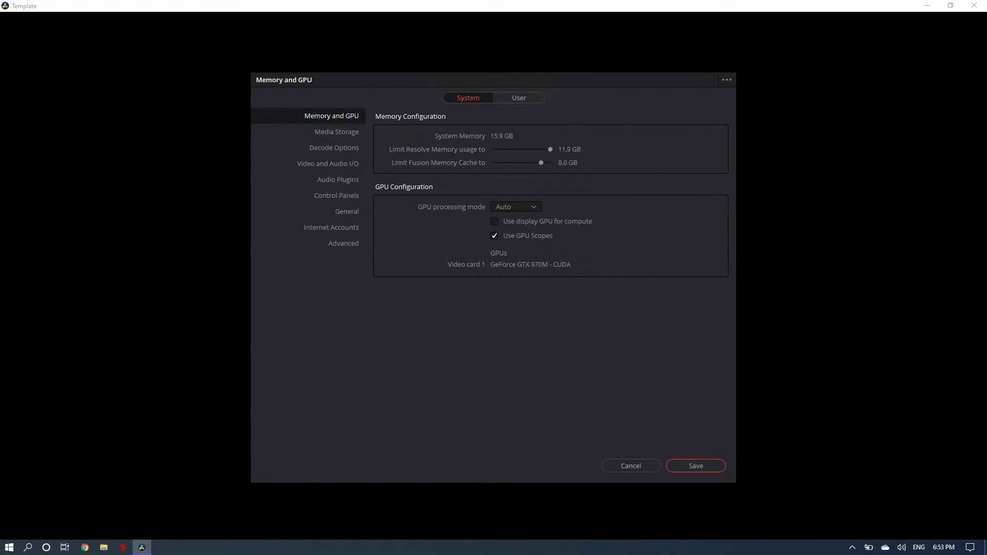